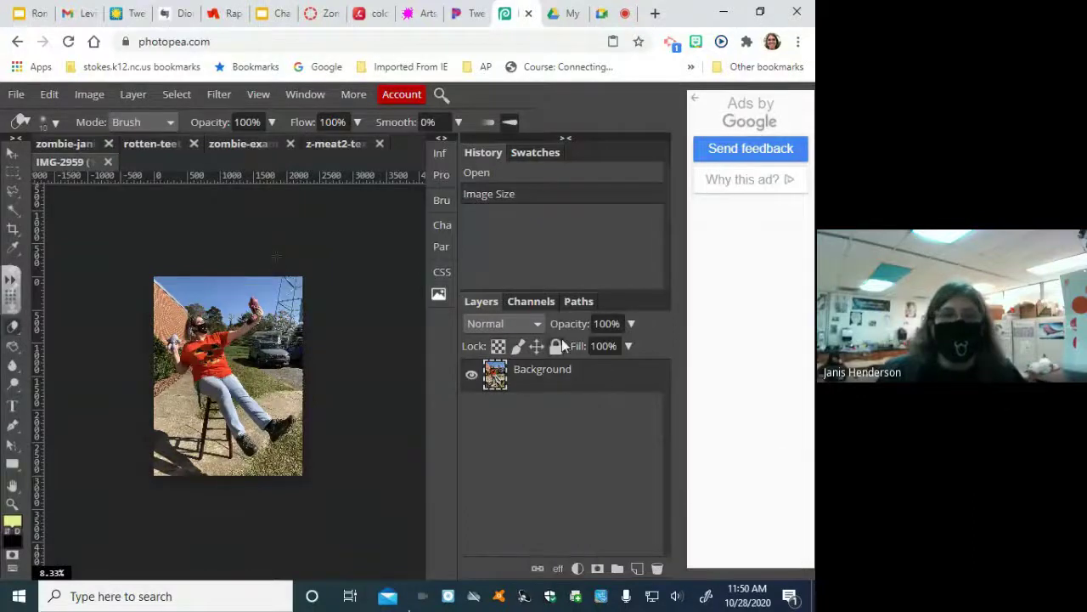
# Use the Clone Stamp tool to paint pavement over a short section of the stool's front left leg, just above the lower rung
pyautogui.click(12, 503)
pyautogui.click(250, 368)
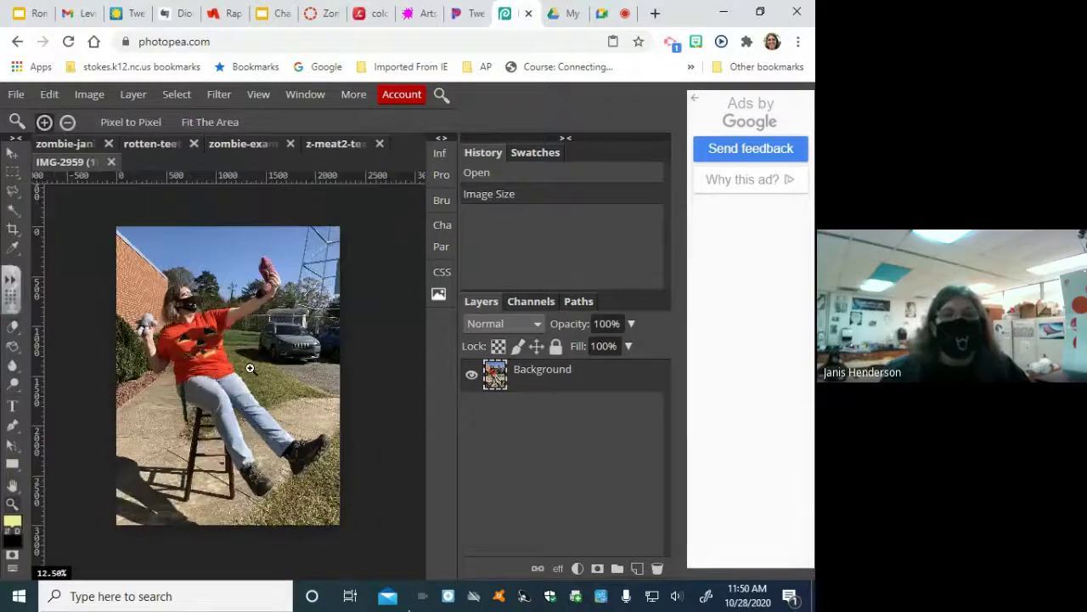
pyautogui.click(251, 369)
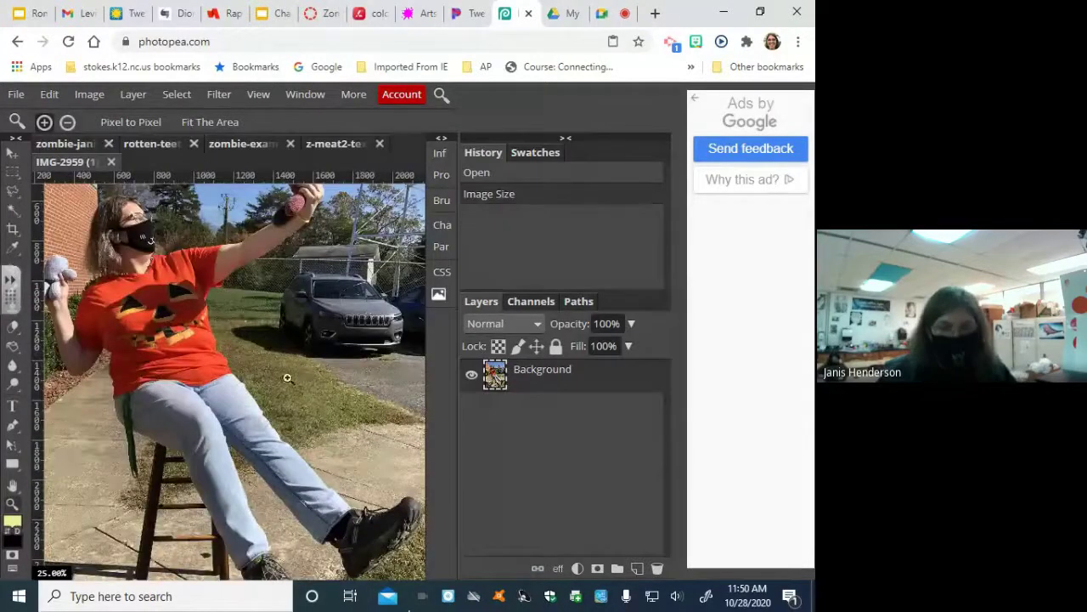
pyautogui.moveTo(182, 404); pyautogui.dragTo(225, 346)
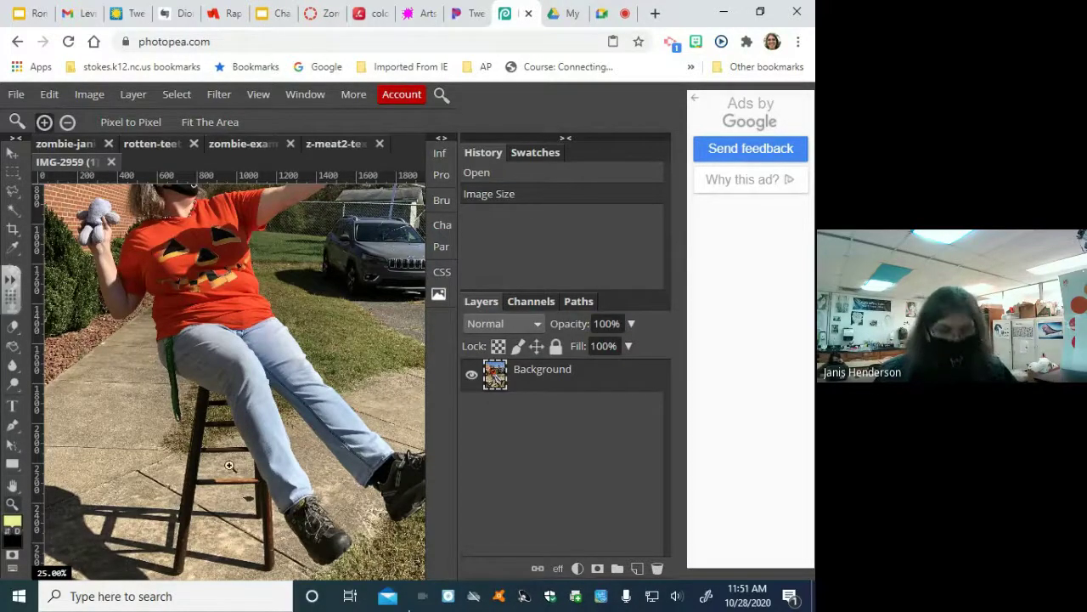
pyautogui.scroll(3, 223, 433)
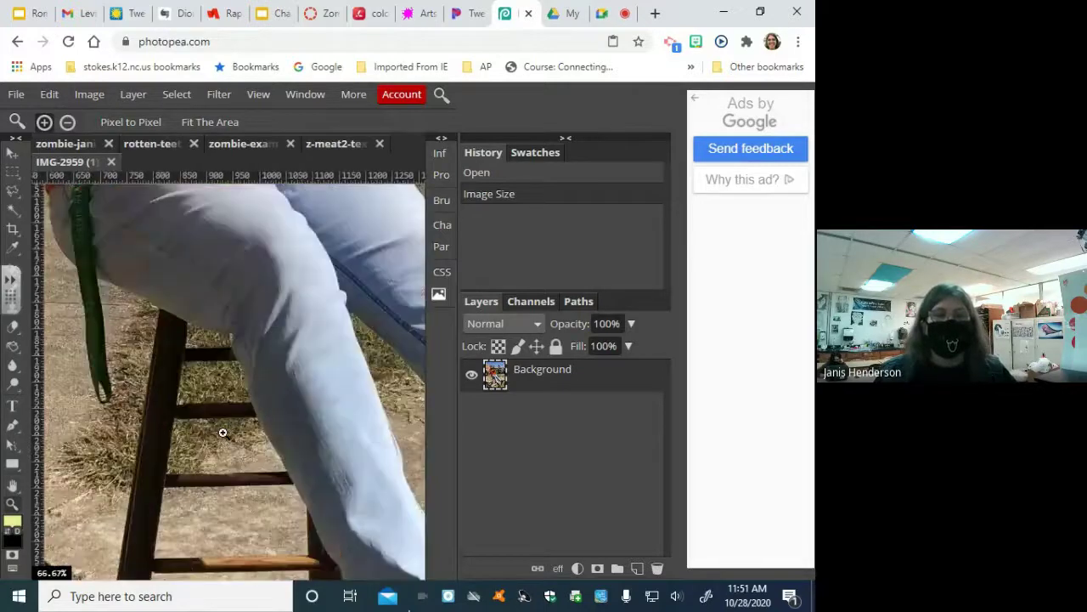
pyautogui.moveTo(328, 274); pyautogui.dragTo(303, 322)
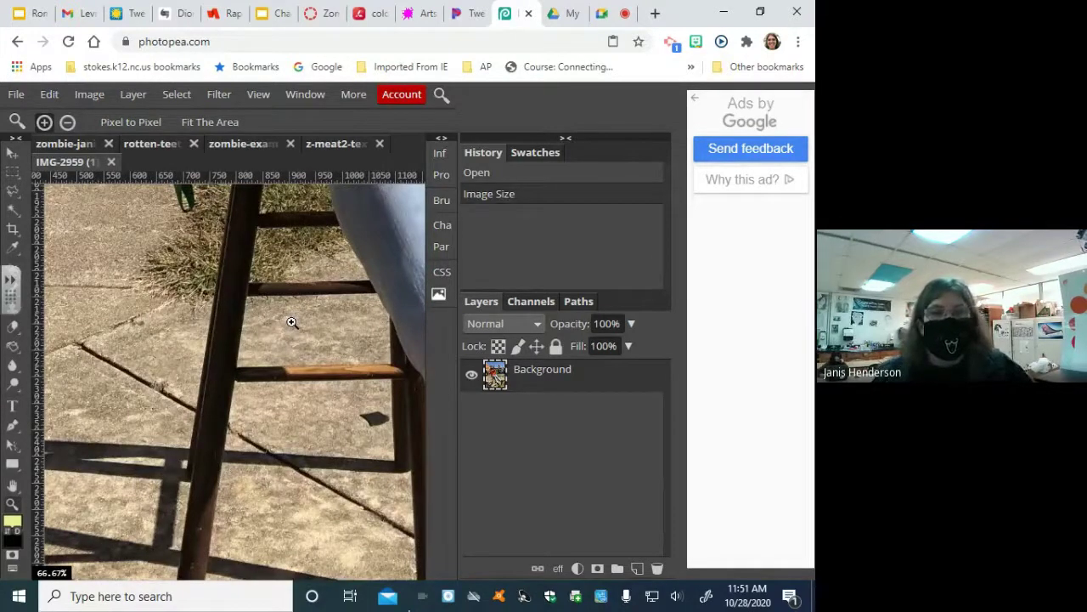
pyautogui.click(15, 386)
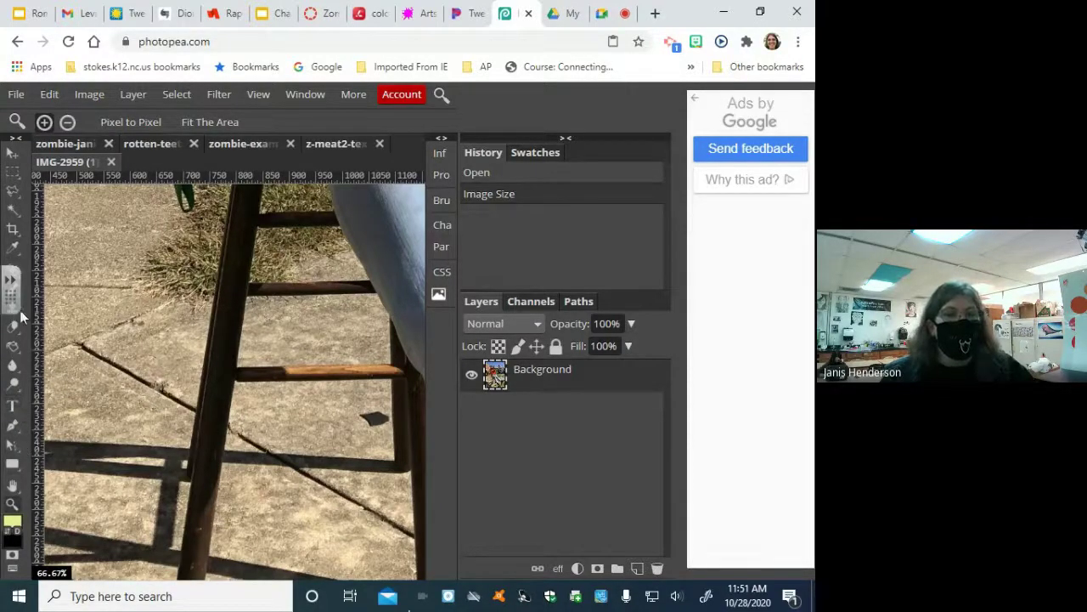
pyautogui.click(763, 13)
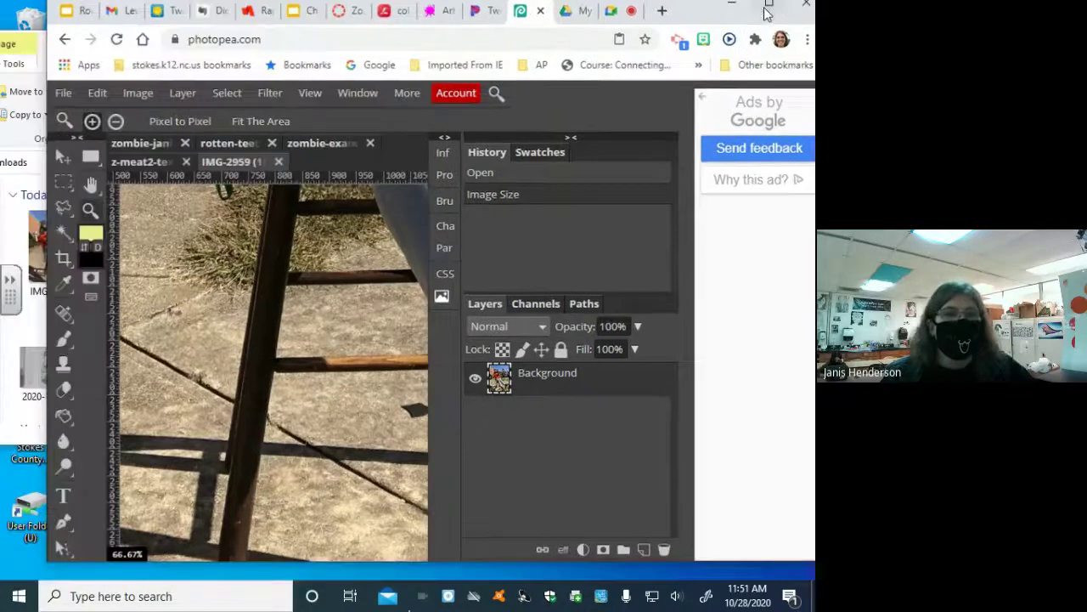
pyautogui.click(77, 367)
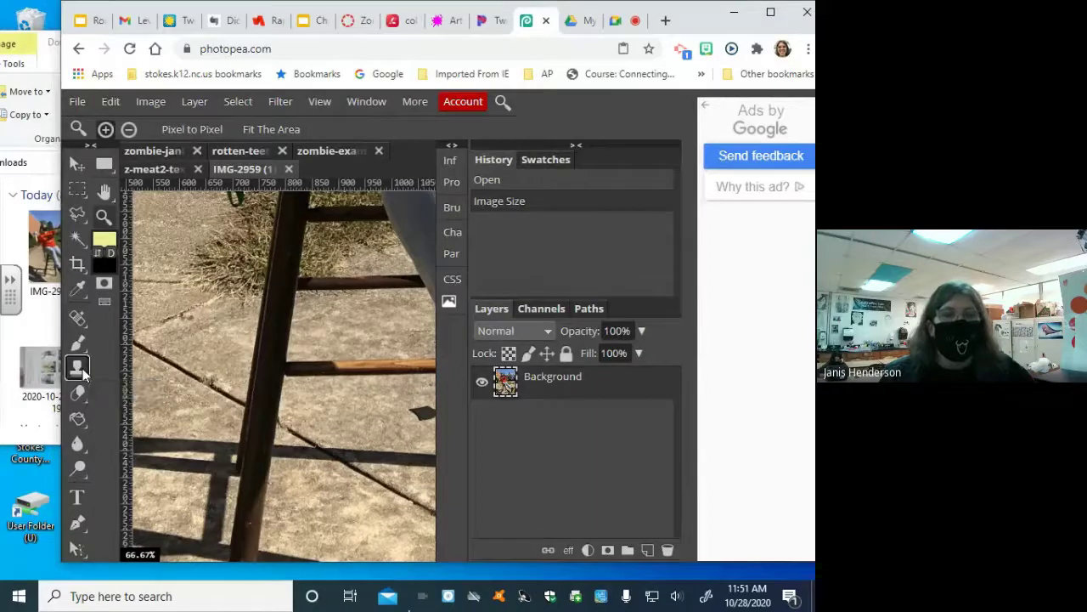
pyautogui.click(770, 12)
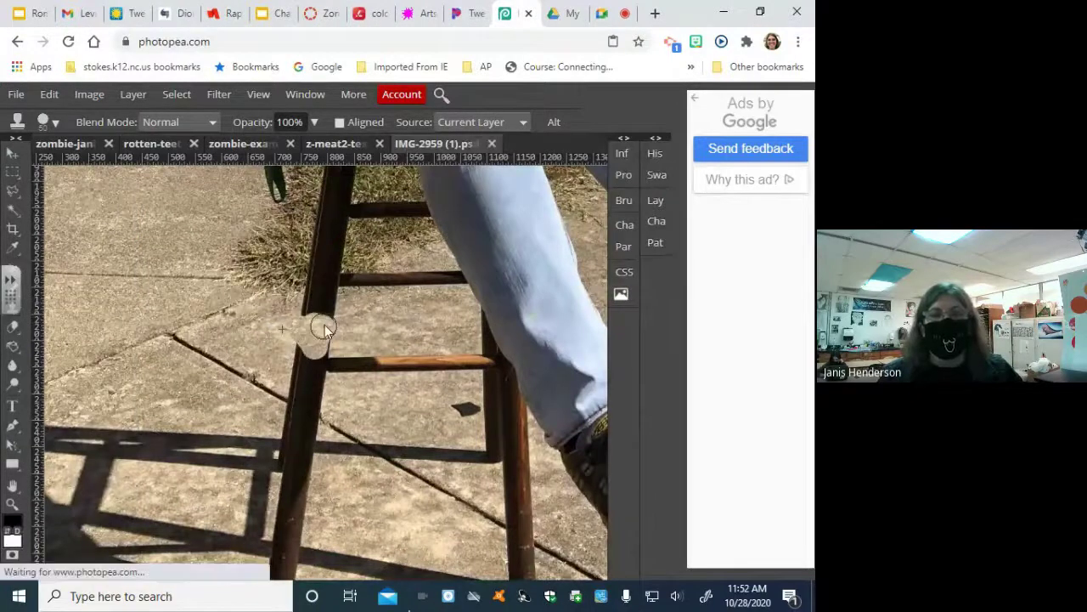
pyautogui.moveTo(325, 329)
pyautogui.mouseDown()
pyautogui.moveTo(334, 346)
pyautogui.moveTo(262, 338)
pyautogui.moveTo(335, 347)
pyautogui.mouseUp()
pyautogui.keyDown('alt'); pyautogui.click(262, 339); pyautogui.keyUp('alt')
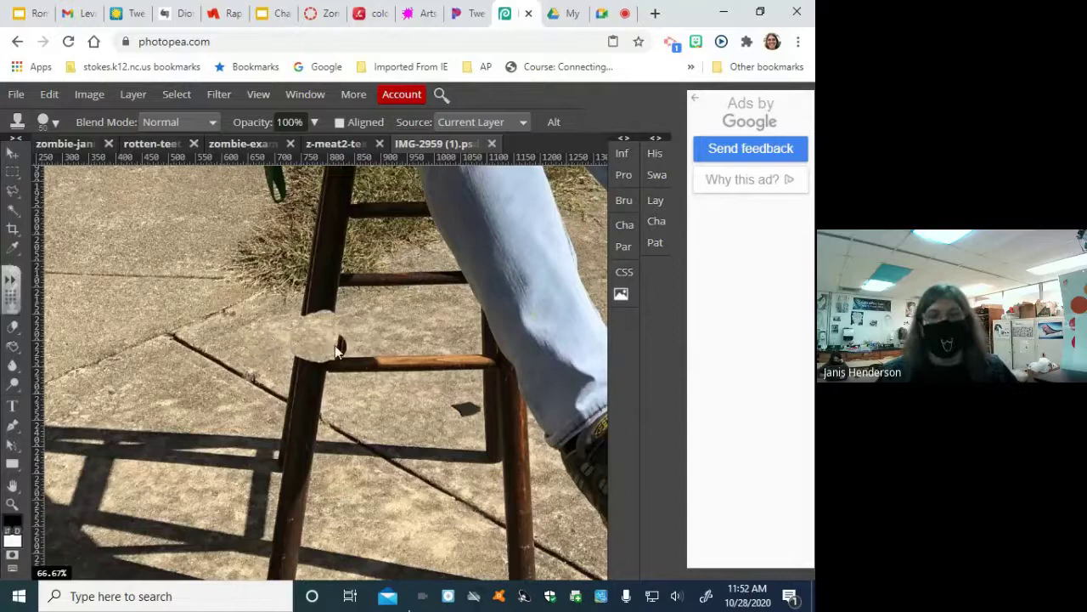
# Switch the clone brush to a soft round tip with a size of 64 px and a hardness of 11%
pyautogui.click(55, 121)
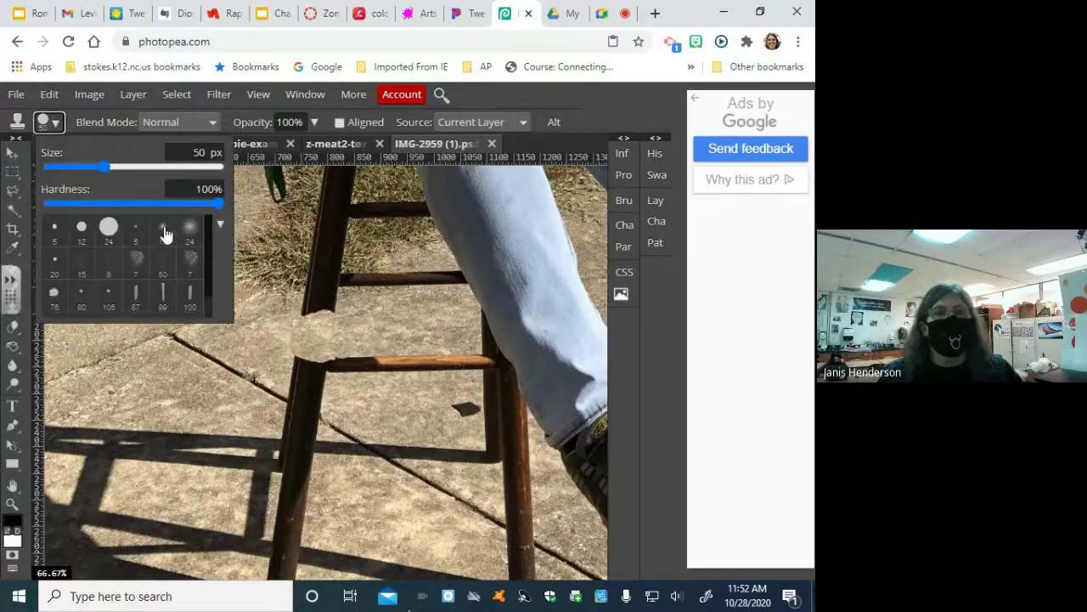
pyautogui.click(163, 231)
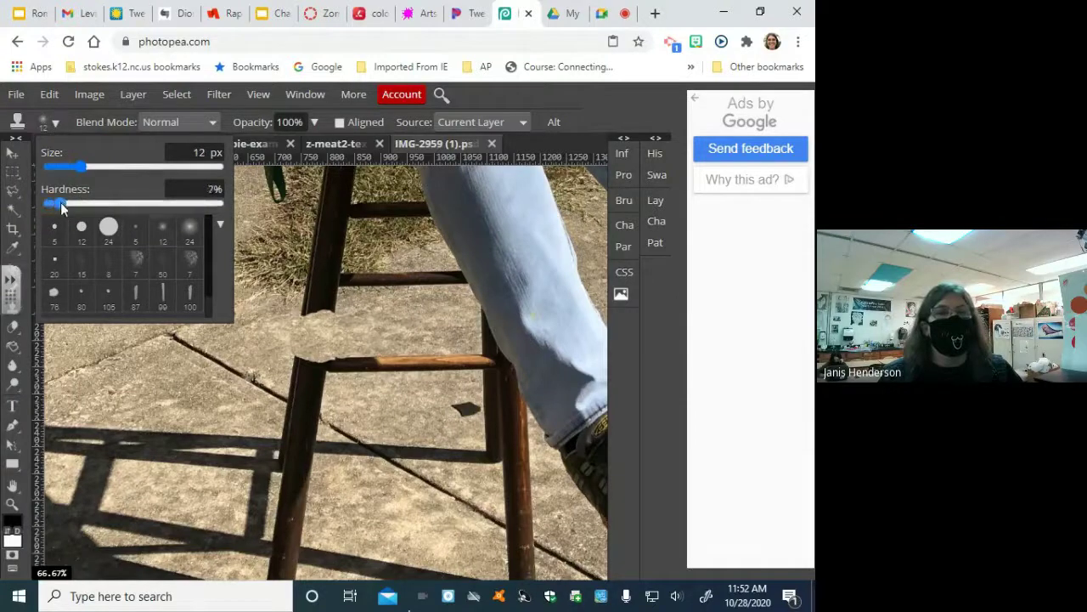
pyautogui.moveTo(60, 203); pyautogui.dragTo(109, 169)
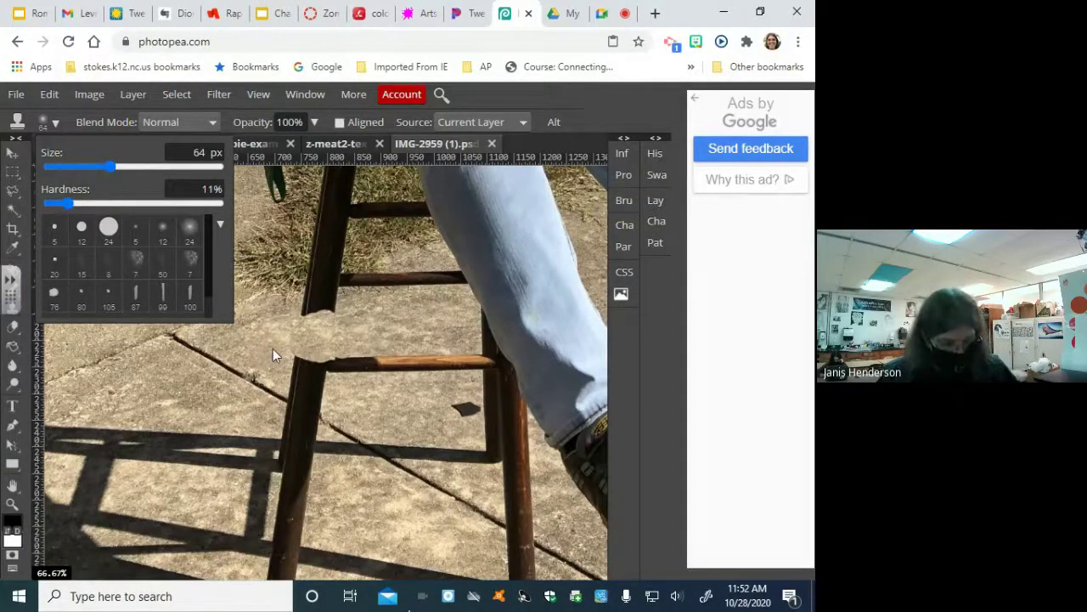
# Clone pavement over the front left leg up to the middle rung and over most of the lower rung
pyautogui.keyDown('alt'); pyautogui.click(403, 315); pyautogui.keyUp('alt')
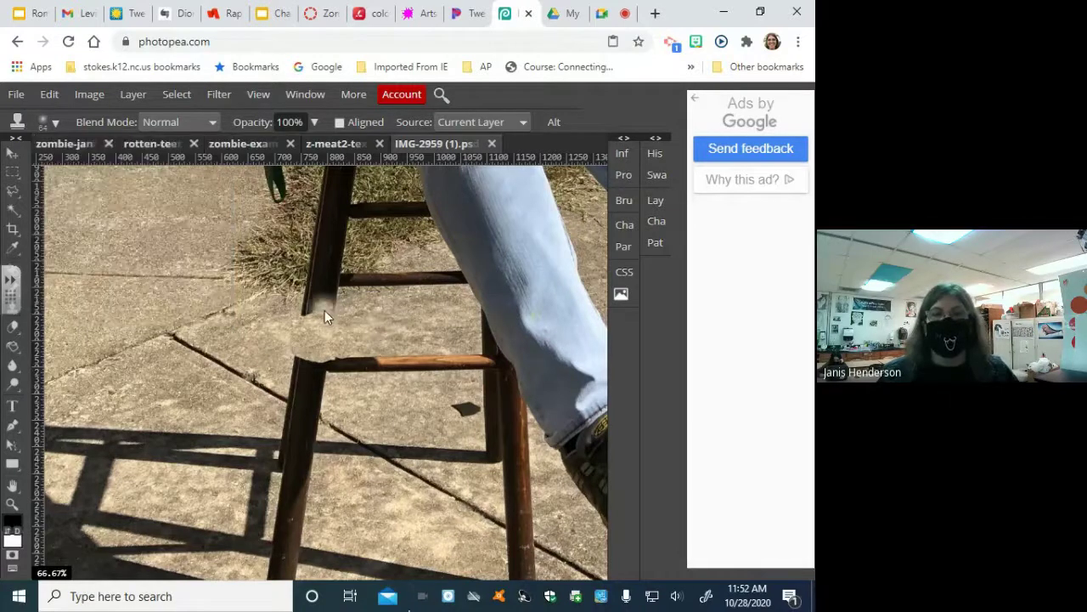
pyautogui.moveTo(332, 310)
pyautogui.mouseDown()
pyautogui.moveTo(303, 318)
pyautogui.moveTo(332, 317)
pyautogui.mouseUp()
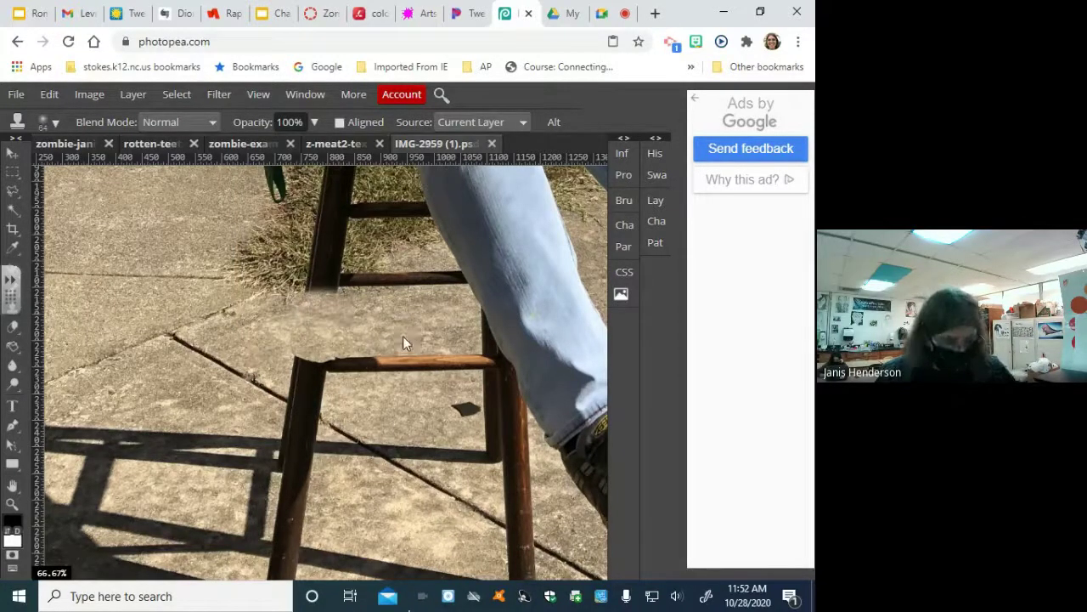
pyautogui.moveTo(388, 363)
pyautogui.mouseDown()
pyautogui.moveTo(343, 364)
pyautogui.moveTo(454, 358)
pyautogui.mouseUp()
# Clone pavement over the dark leaf and the section of the stool's right legs beside the trouser hem
pyautogui.keyDown('alt'); pyautogui.click(403, 404); pyautogui.keyUp('alt')
pyautogui.keyDown('alt'); pyautogui.click(418, 392); pyautogui.keyUp('alt')
pyautogui.moveTo(454, 401); pyautogui.dragTo(490, 414)
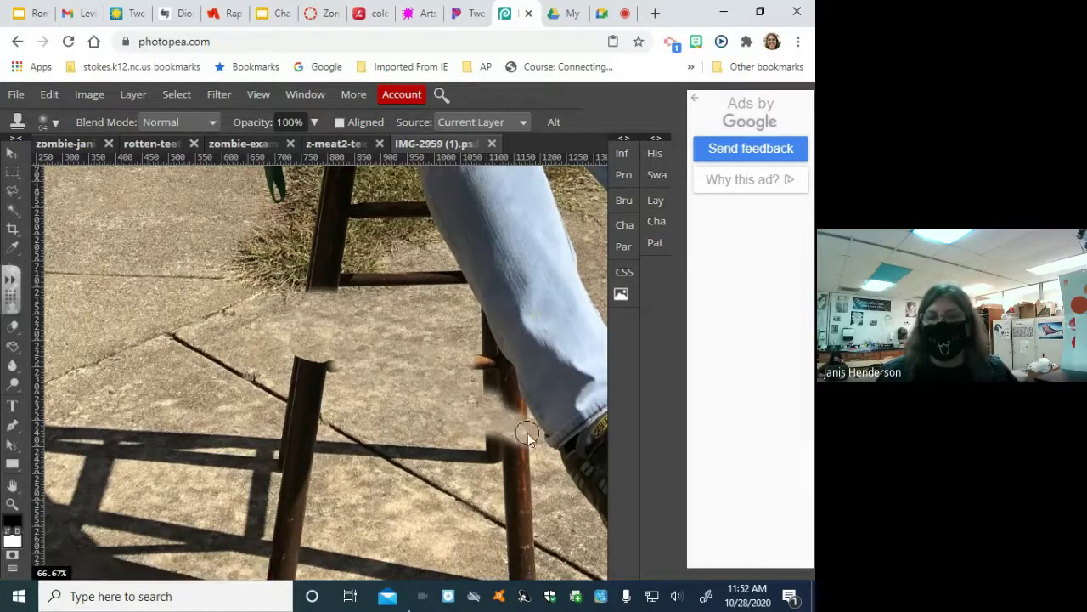
pyautogui.moveTo(488, 439); pyautogui.dragTo(510, 454)
pyautogui.click(508, 448)
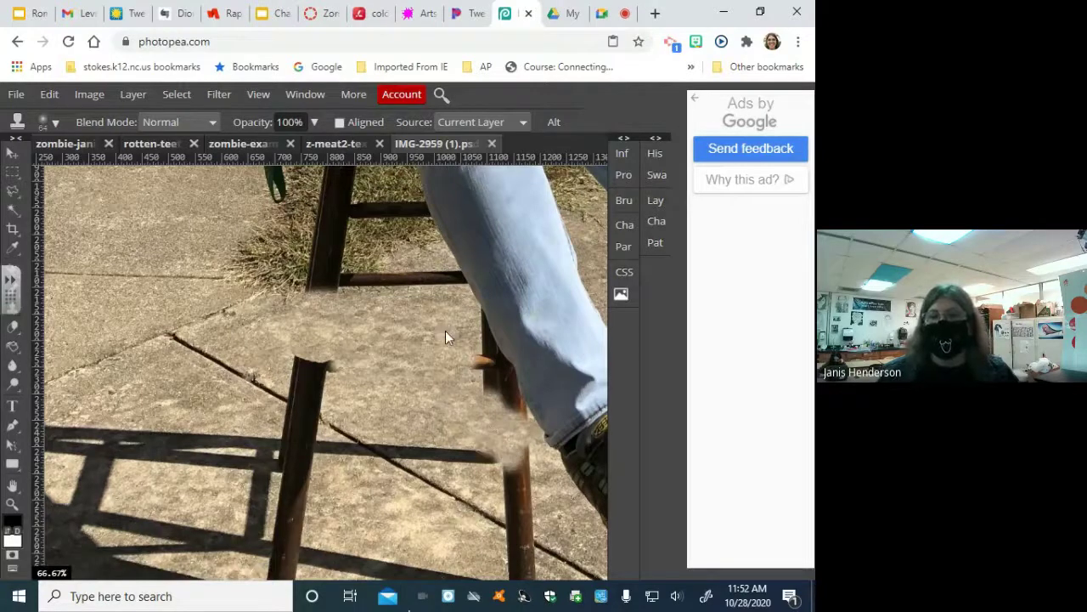
# Duplicate the Background layer and hide the copy
pyautogui.click(660, 142)
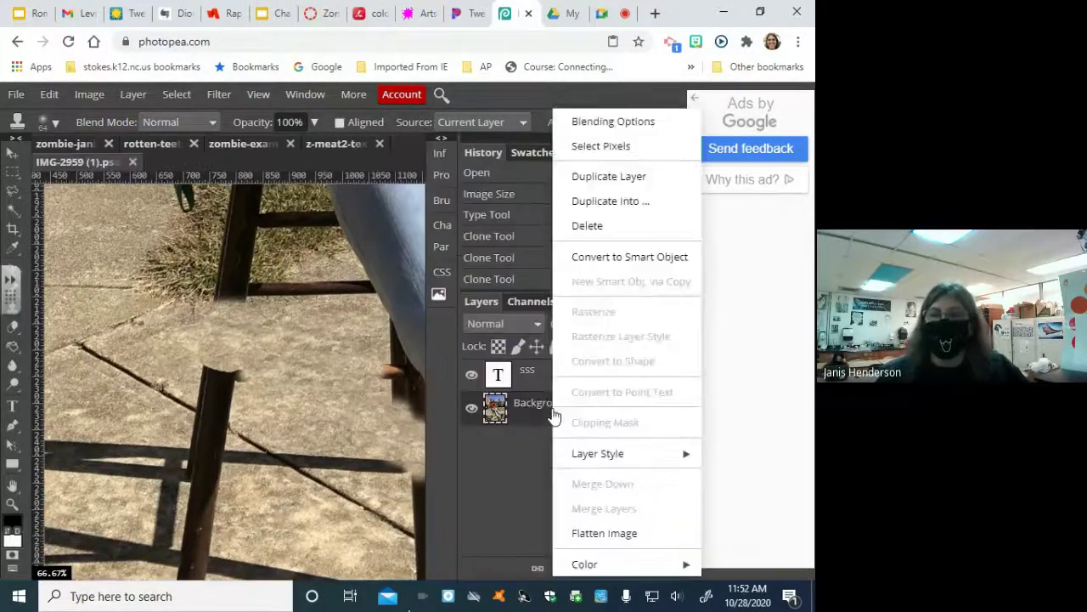
pyautogui.rightClick(554, 416)
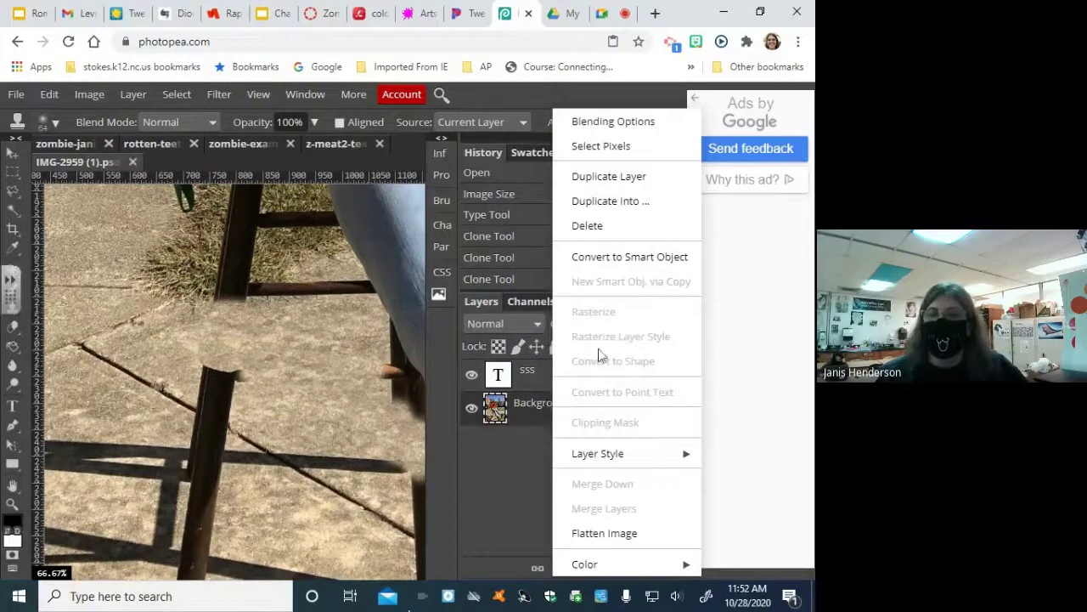
pyautogui.click(611, 177)
pyautogui.click(472, 408)
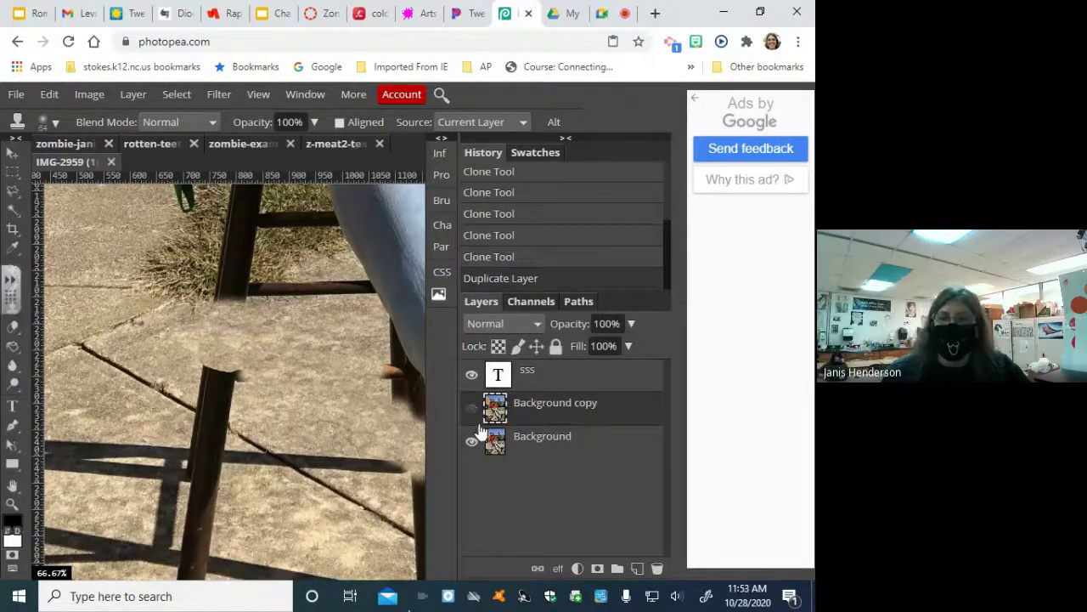
# Lock all properties of the Background copy layer and make the Background layer active for editing
pyautogui.click(531, 438)
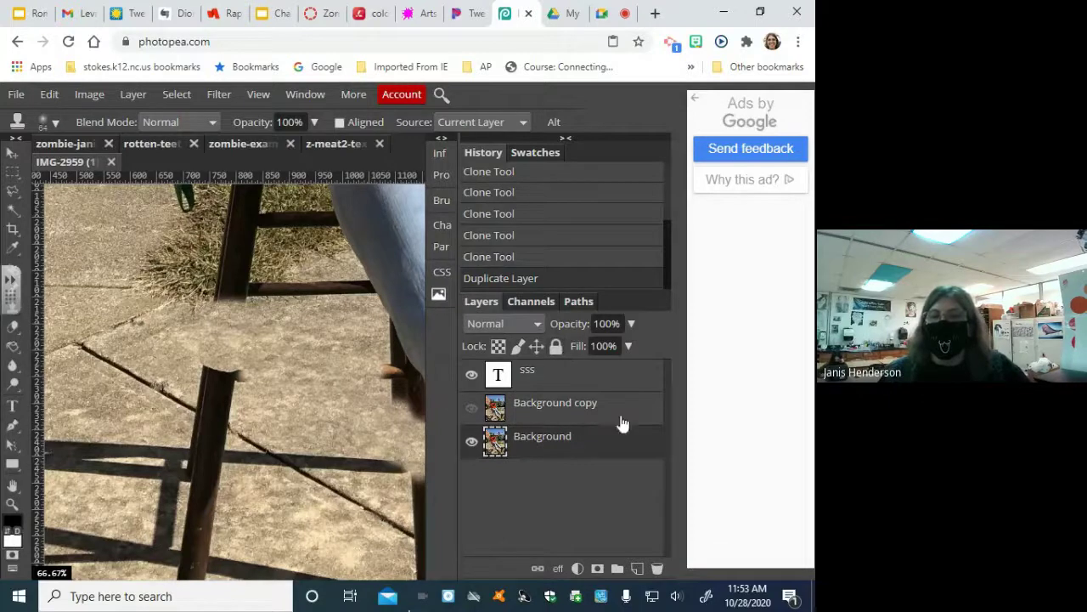
pyautogui.click(651, 417)
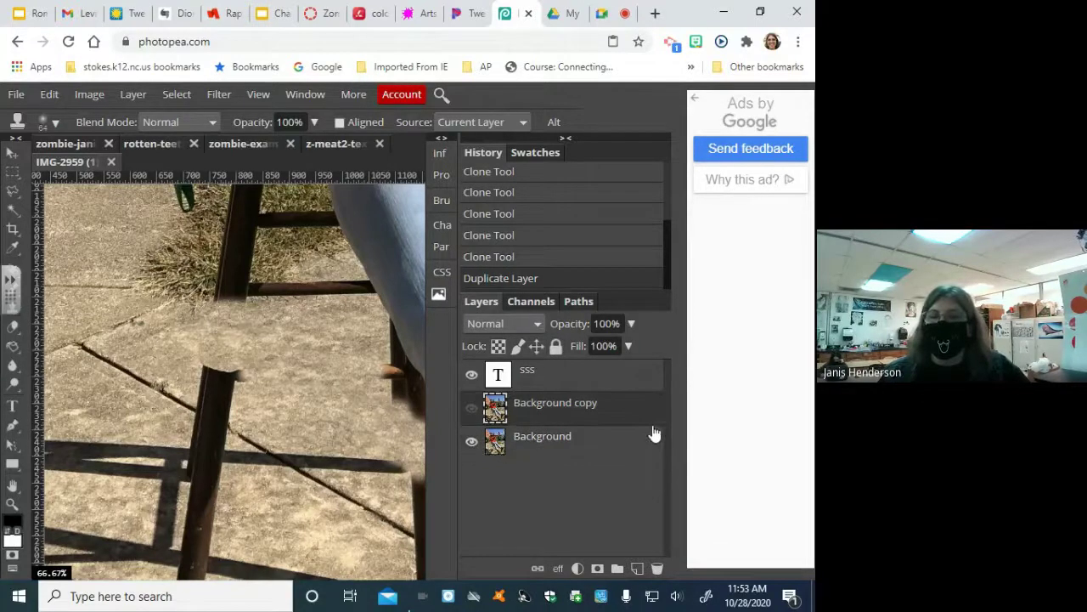
pyautogui.click(553, 347)
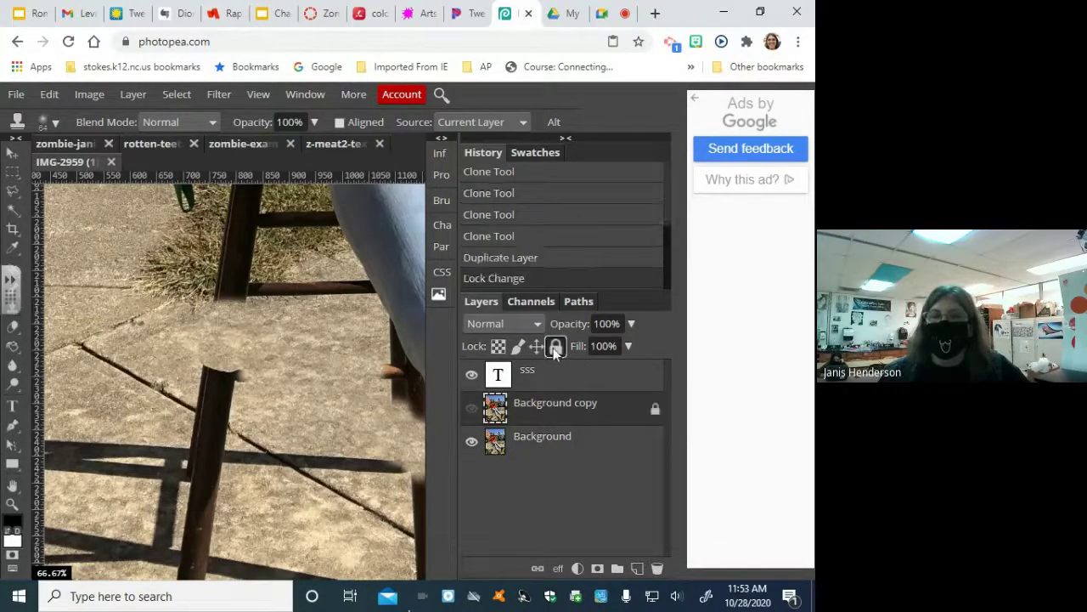
pyautogui.click(565, 438)
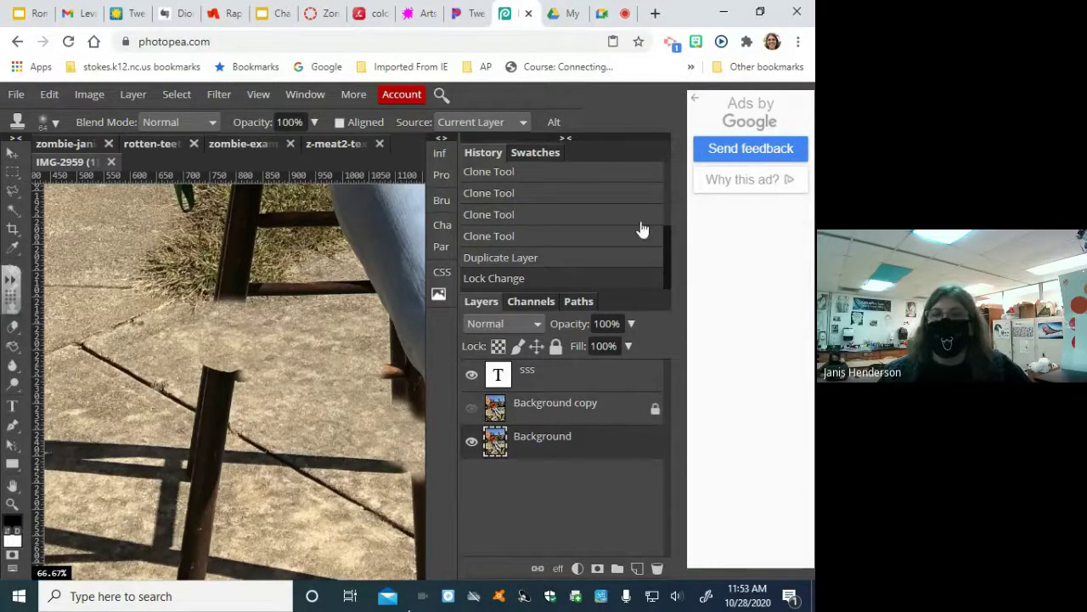
pyautogui.click(565, 137)
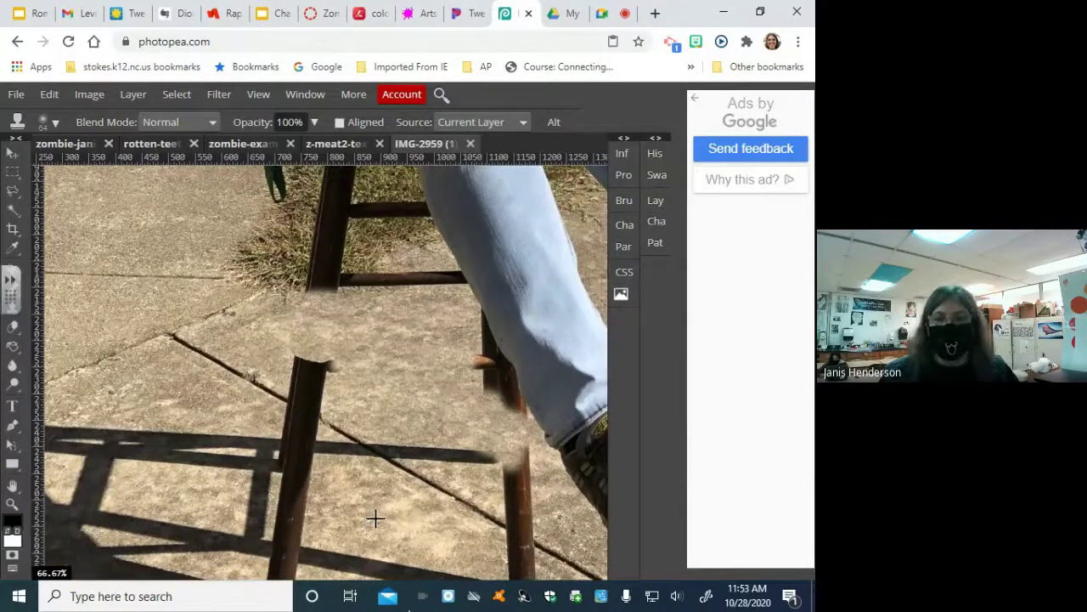
# Clone pavement over the lower ends of the stool legs and the shadow running between them
pyautogui.keyDown('alt'); pyautogui.click(351, 496); pyautogui.keyUp('alt')
pyautogui.moveTo(300, 483)
pyautogui.mouseDown()
pyautogui.moveTo(286, 490)
pyautogui.moveTo(300, 508)
pyautogui.moveTo(261, 489)
pyautogui.moveTo(265, 498)
pyautogui.mouseUp()
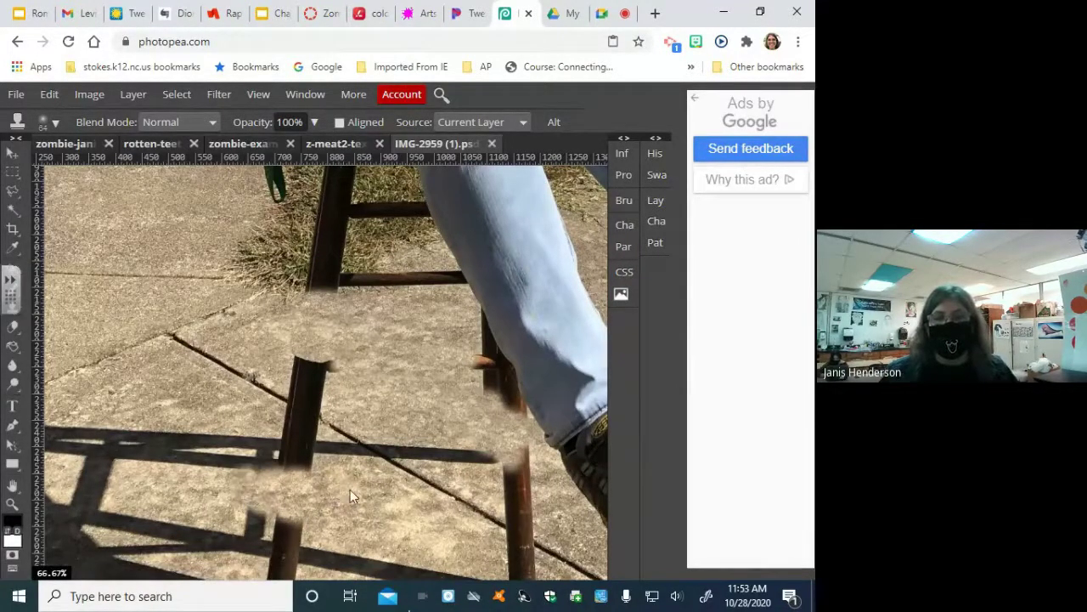
pyautogui.scroll(-3, 392, 405)
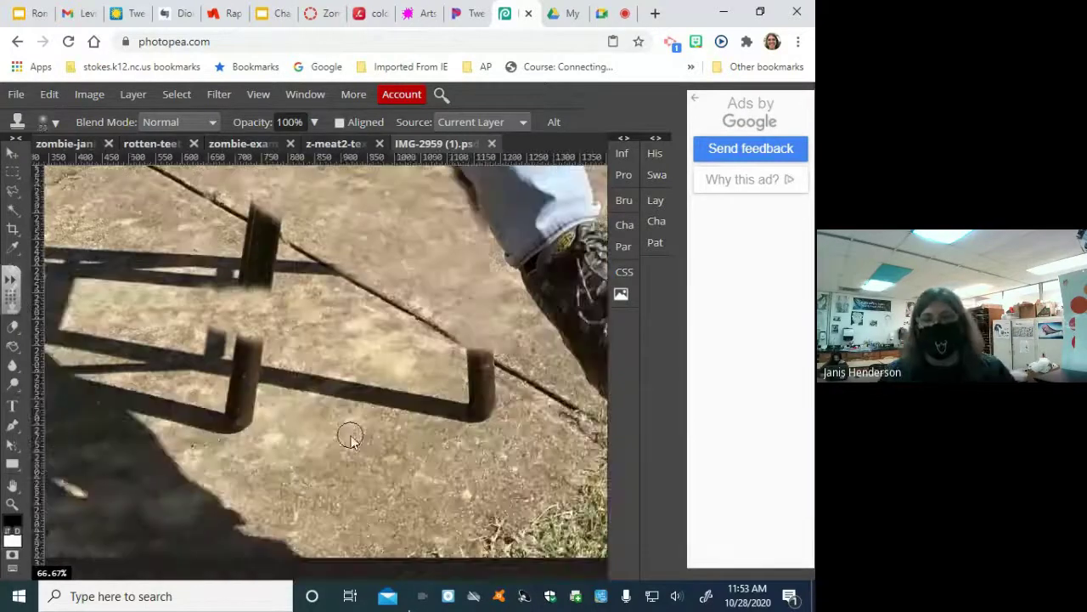
pyautogui.keyDown('alt'); pyautogui.click(401, 498); pyautogui.keyUp('alt')
pyautogui.moveTo(407, 420)
pyautogui.mouseDown()
pyautogui.moveTo(338, 395)
pyautogui.moveTo(408, 418)
pyautogui.moveTo(482, 395)
pyautogui.moveTo(355, 425)
pyautogui.moveTo(274, 402)
pyautogui.moveTo(340, 414)
pyautogui.moveTo(367, 397)
pyautogui.moveTo(359, 394)
pyautogui.moveTo(369, 411)
pyautogui.moveTo(259, 408)
pyautogui.moveTo(255, 352)
pyautogui.moveTo(254, 428)
pyautogui.moveTo(380, 430)
pyautogui.moveTo(333, 451)
pyautogui.moveTo(253, 442)
pyautogui.moveTo(246, 424)
pyautogui.moveTo(226, 420)
pyautogui.moveTo(322, 414)
pyautogui.mouseUp()
pyautogui.press('space')
pyautogui.moveTo(236, 413)
pyautogui.mouseDown()
pyautogui.moveTo(379, 292)
pyautogui.moveTo(467, 437)
pyautogui.moveTo(420, 372)
pyautogui.moveTo(311, 371)
pyautogui.moveTo(312, 399)
pyautogui.moveTo(316, 311)
pyautogui.moveTo(357, 385)
pyautogui.mouseUp()
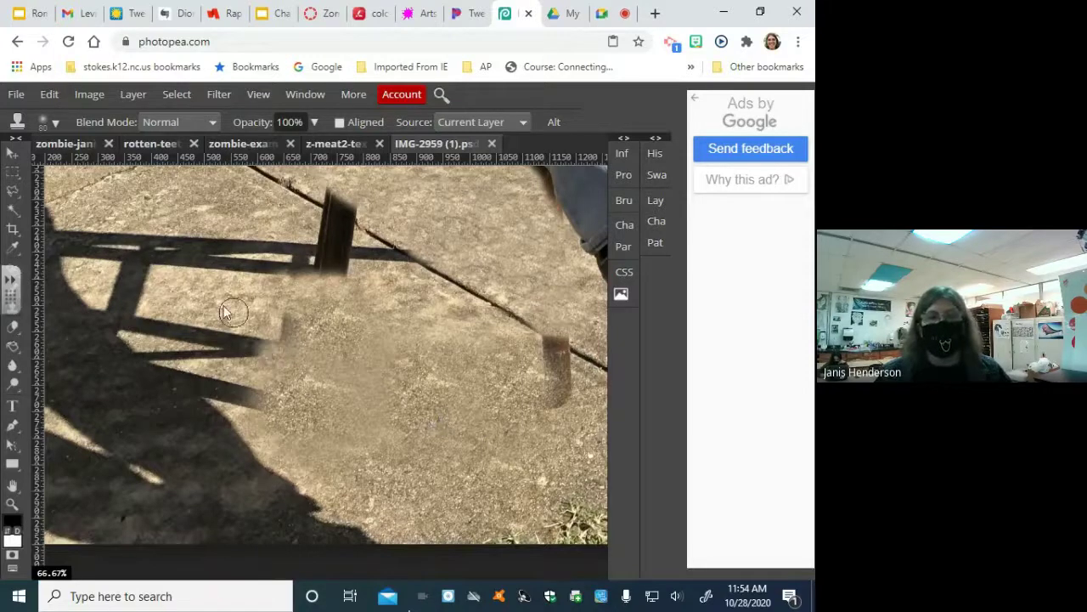
# Clone pavement over the stool's lower shadow bars as far as the edge of the large body shadow
pyautogui.moveTo(225, 313)
pyautogui.mouseDown()
pyautogui.moveTo(297, 372)
pyautogui.moveTo(238, 347)
pyautogui.moveTo(141, 274)
pyautogui.moveTo(163, 306)
pyautogui.moveTo(141, 321)
pyautogui.moveTo(227, 357)
pyautogui.moveTo(247, 397)
pyautogui.moveTo(168, 314)
pyautogui.mouseUp()
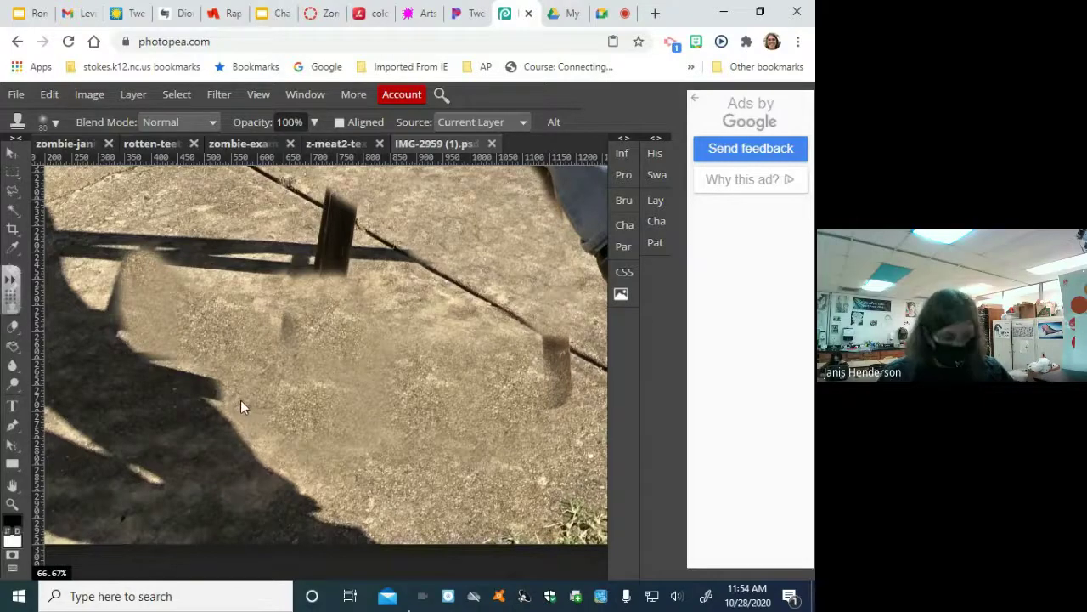
pyautogui.moveTo(239, 394); pyautogui.dragTo(159, 320)
pyautogui.moveTo(195, 356); pyautogui.dragTo(281, 379)
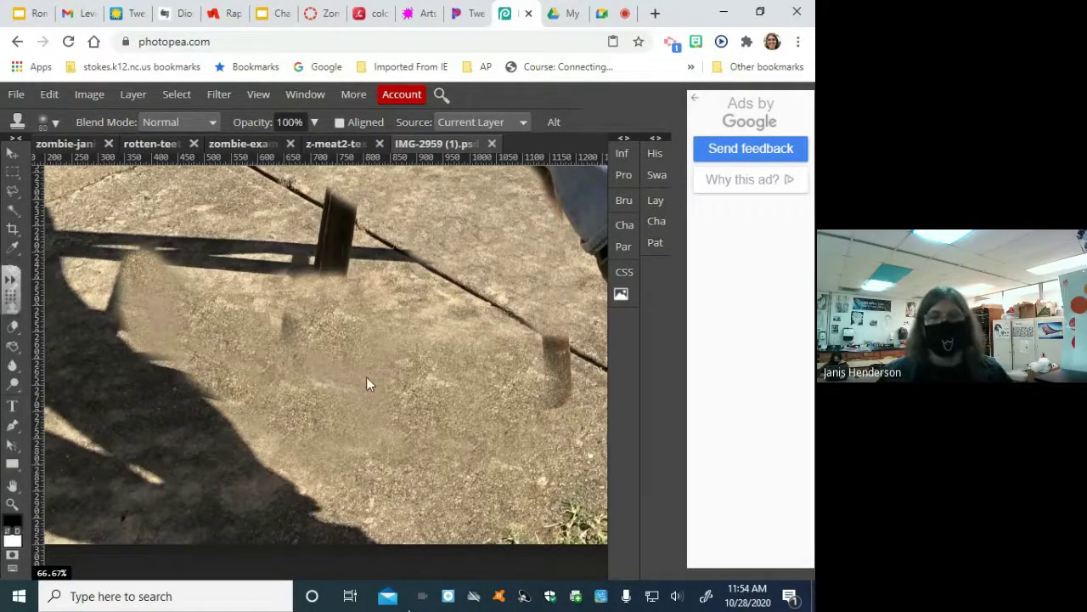
# Clone pavement over the upper stool shadow bars and the leg piece below the pavement crack, as far as the body shadow
pyautogui.press('space')
pyautogui.moveTo(344, 347); pyautogui.dragTo(361, 466)
pyautogui.keyDown('alt'); pyautogui.click(293, 320); pyautogui.keyUp('alt')
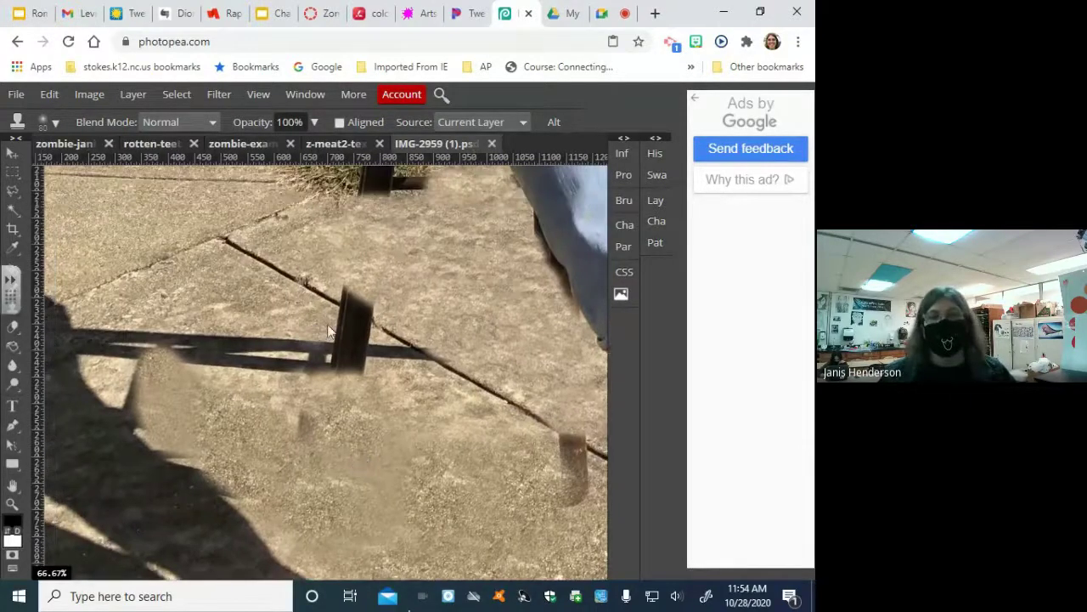
pyautogui.moveTo(321, 333)
pyautogui.mouseDown()
pyautogui.moveTo(360, 345)
pyautogui.moveTo(313, 350)
pyautogui.moveTo(333, 362)
pyautogui.moveTo(301, 341)
pyautogui.moveTo(266, 339)
pyautogui.moveTo(289, 352)
pyautogui.moveTo(209, 340)
pyautogui.mouseUp()
pyautogui.keyDown('alt'); pyautogui.click(210, 295); pyautogui.keyUp('alt')
pyautogui.moveTo(290, 354); pyautogui.dragTo(234, 356)
pyautogui.keyDown('alt'); pyautogui.click(192, 280); pyautogui.keyUp('alt')
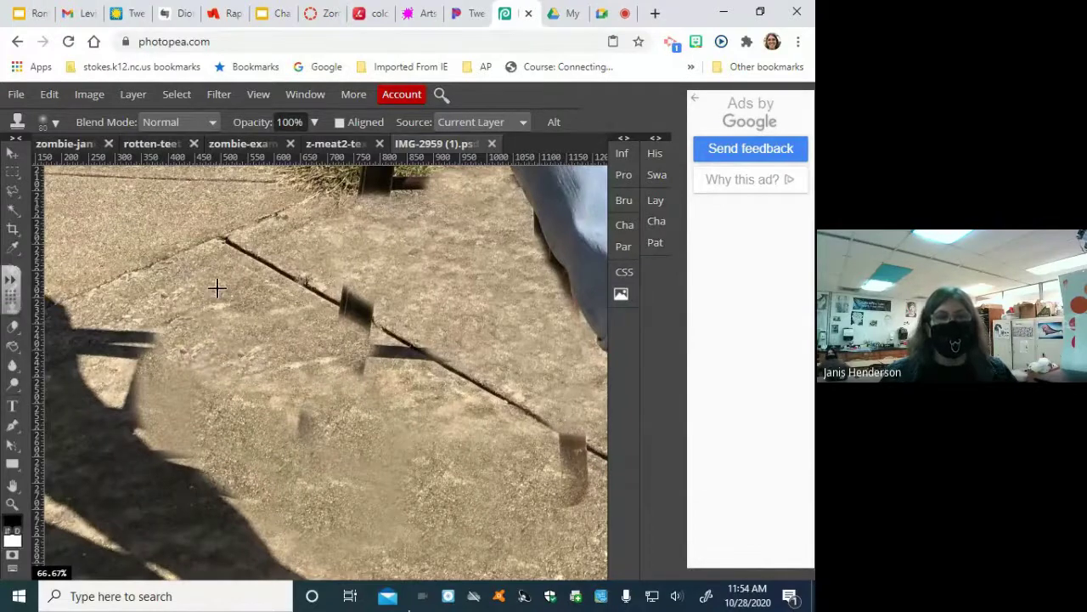
pyautogui.moveTo(148, 327)
pyautogui.mouseDown()
pyautogui.moveTo(158, 351)
pyautogui.moveTo(124, 334)
pyautogui.moveTo(105, 351)
pyautogui.moveTo(95, 329)
pyautogui.moveTo(141, 363)
pyautogui.moveTo(157, 399)
pyautogui.moveTo(123, 385)
pyautogui.moveTo(154, 420)
pyautogui.moveTo(141, 418)
pyautogui.moveTo(132, 389)
pyautogui.mouseUp()
# Clone pavement over the leftover dark smudges below the pavement crack and the short shadow strip beside the remaining leg piece
pyautogui.keyDown('alt'); pyautogui.click(233, 315); pyautogui.keyUp('alt')
pyautogui.keyDown('alt'); pyautogui.click(253, 329); pyautogui.keyUp('alt')
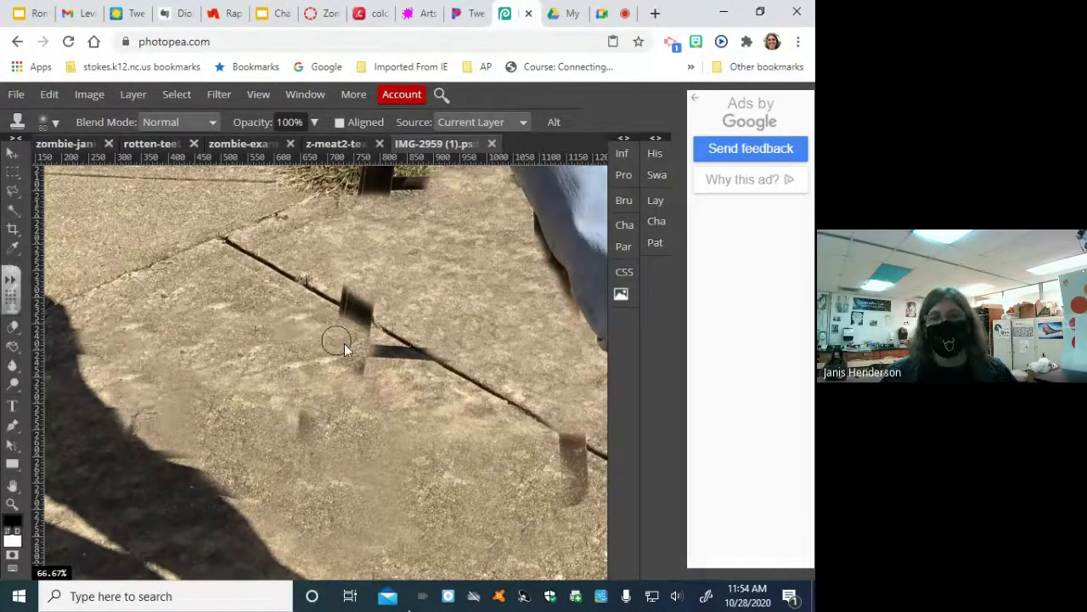
pyautogui.moveTo(338, 342)
pyautogui.mouseDown()
pyautogui.moveTo(301, 395)
pyautogui.moveTo(338, 439)
pyautogui.mouseUp()
pyautogui.keyDown('alt'); pyautogui.click(258, 316); pyautogui.keyUp('alt')
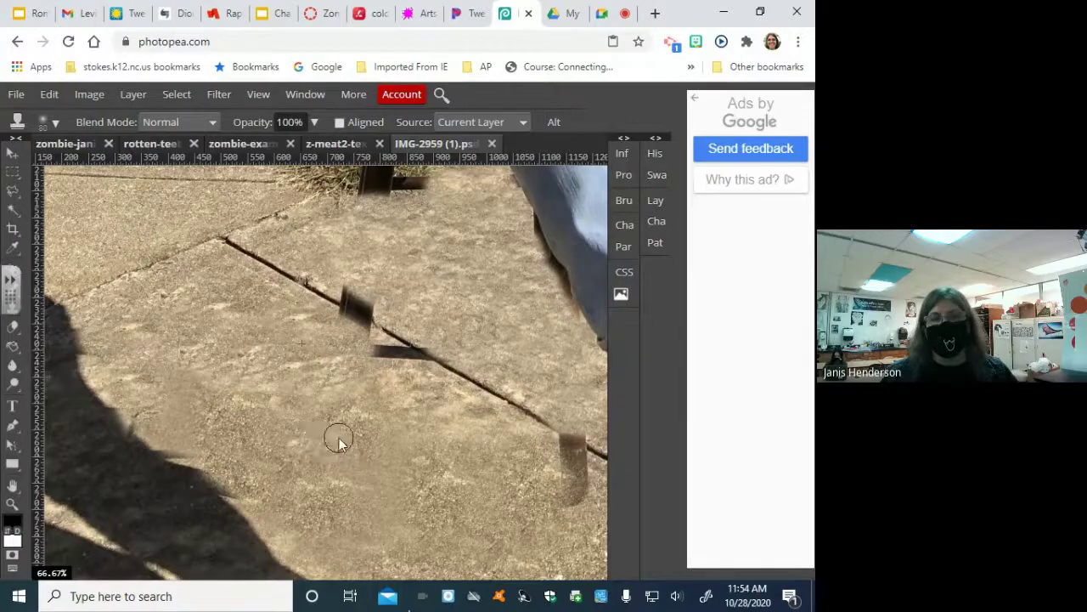
pyautogui.keyDown('alt'); pyautogui.click(261, 312); pyautogui.keyUp('alt')
pyautogui.moveTo(379, 359); pyautogui.dragTo(374, 359)
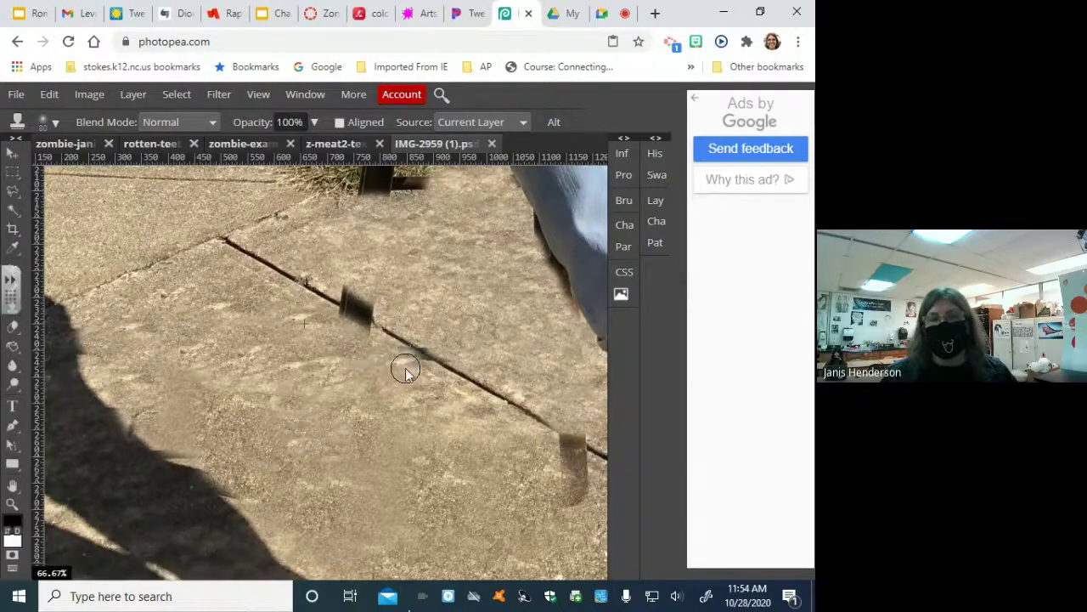
# Clone pavement over the two remaining stool leg pieces crossing and hanging below the pavement crack
pyautogui.moveTo(352, 311); pyautogui.dragTo(342, 322)
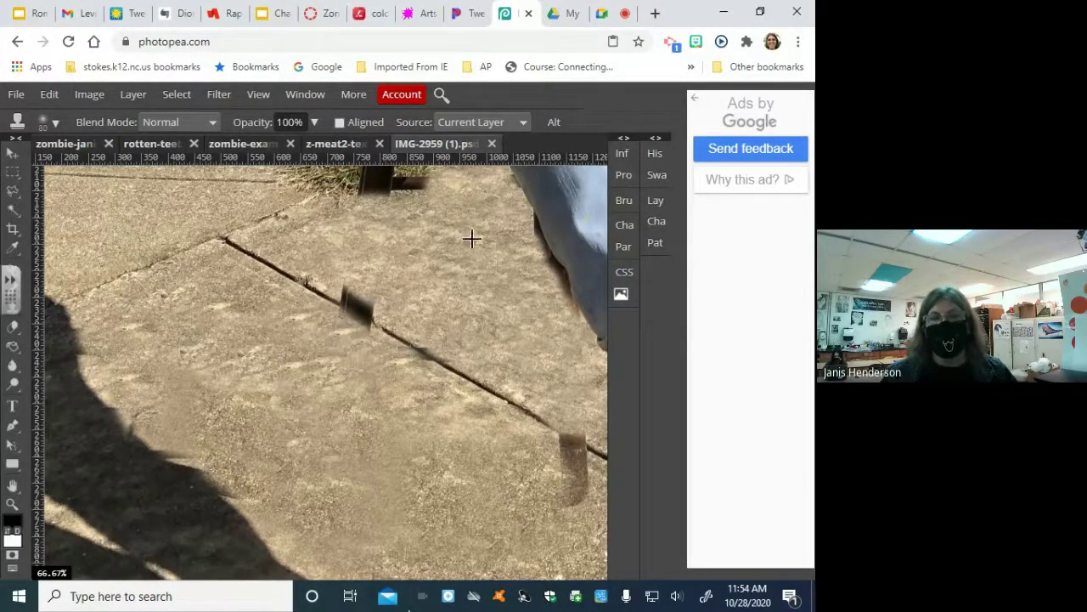
pyautogui.moveTo(369, 301)
pyautogui.mouseDown()
pyautogui.moveTo(347, 287)
pyautogui.moveTo(364, 299)
pyautogui.mouseUp()
pyautogui.keyDown('alt'); pyautogui.click(495, 495); pyautogui.keyUp('alt')
pyautogui.moveTo(576, 455); pyautogui.dragTo(574, 504)
# Clone the dark crack line across the gaps left by the removed leg pieces, undoing any misplaced stamps
pyautogui.moveTo(450, 464)
pyautogui.mouseDown()
pyautogui.moveTo(356, 415)
pyautogui.moveTo(330, 433)
pyautogui.mouseUp()
pyautogui.click(359, 361)
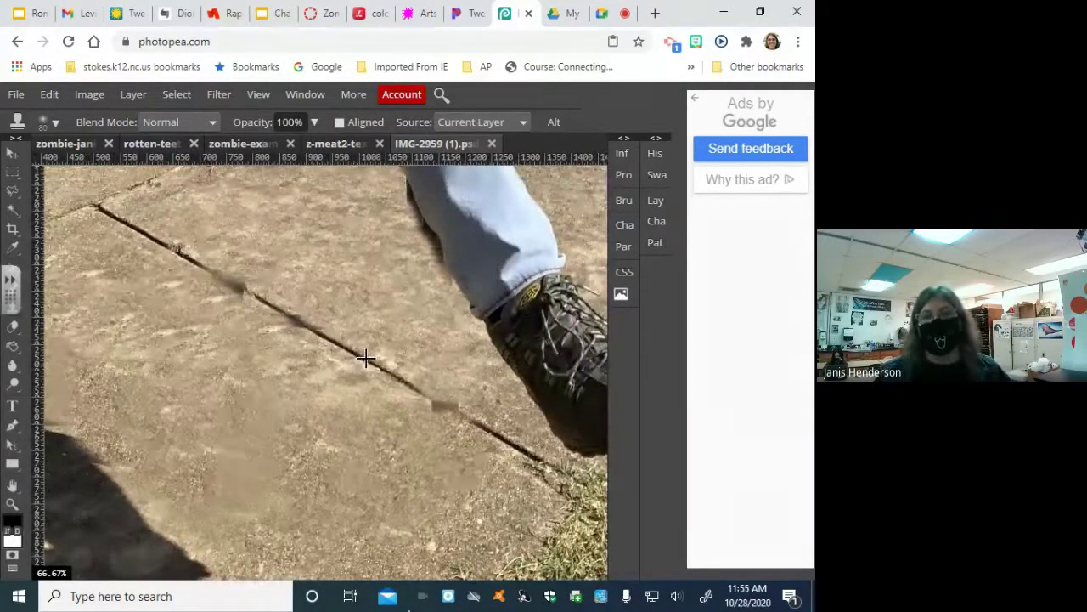
pyautogui.moveTo(389, 374); pyautogui.dragTo(422, 396)
pyautogui.keyDown('alt'); pyautogui.click(448, 409); pyautogui.keyUp('alt')
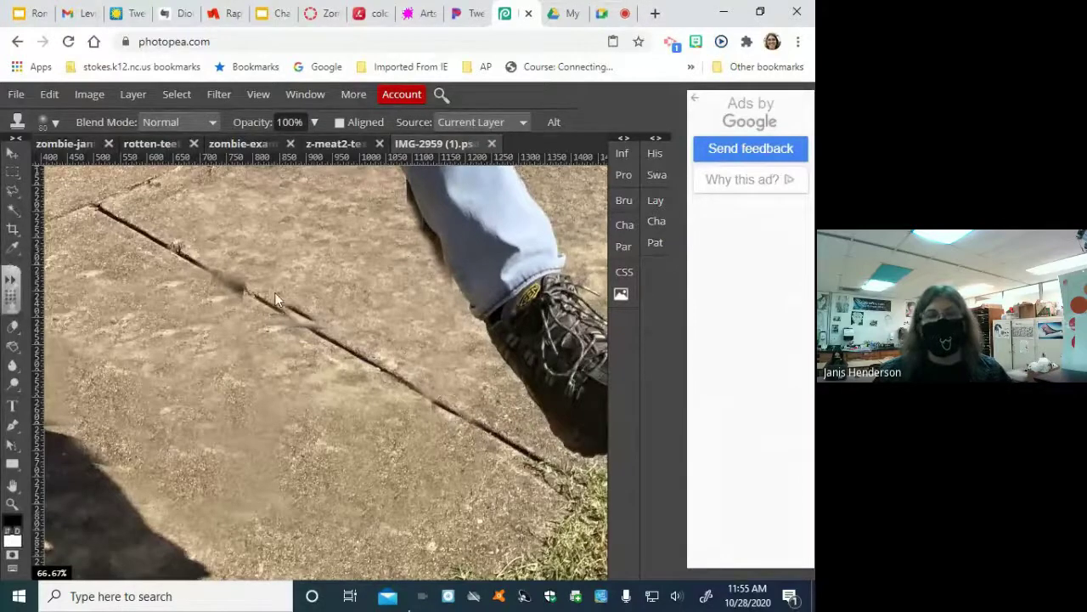
pyautogui.moveTo(292, 311); pyautogui.dragTo(319, 326)
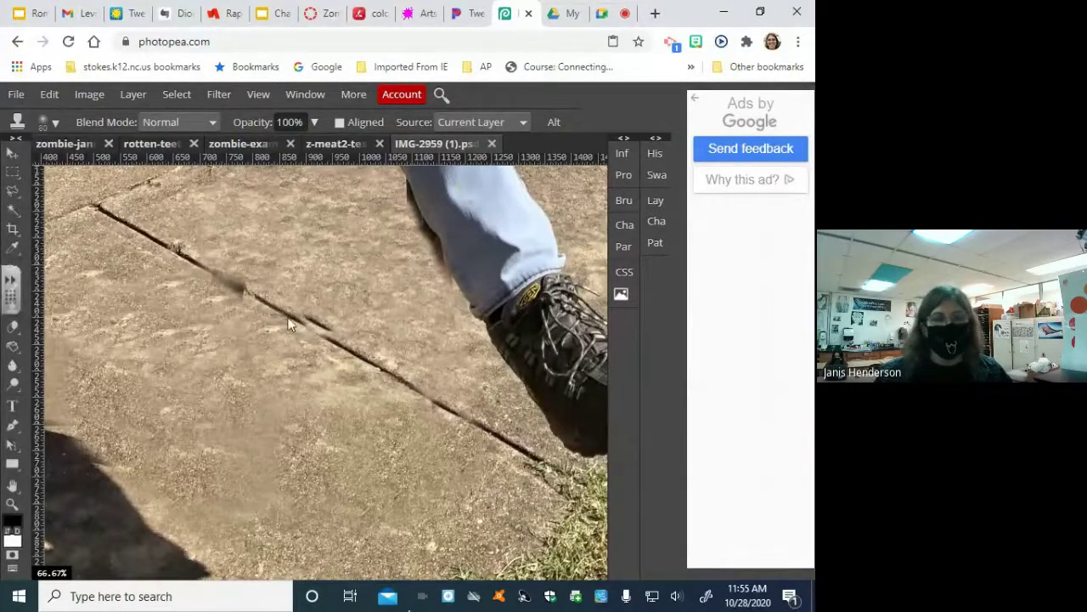
pyautogui.hotkey('ctrl', 'z')
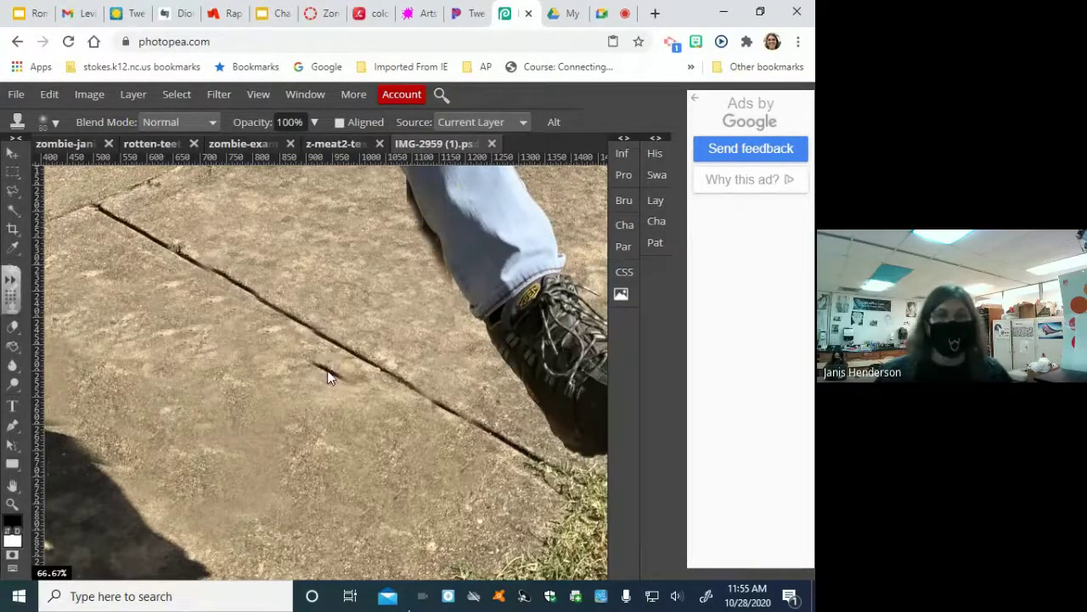
pyautogui.click(232, 270)
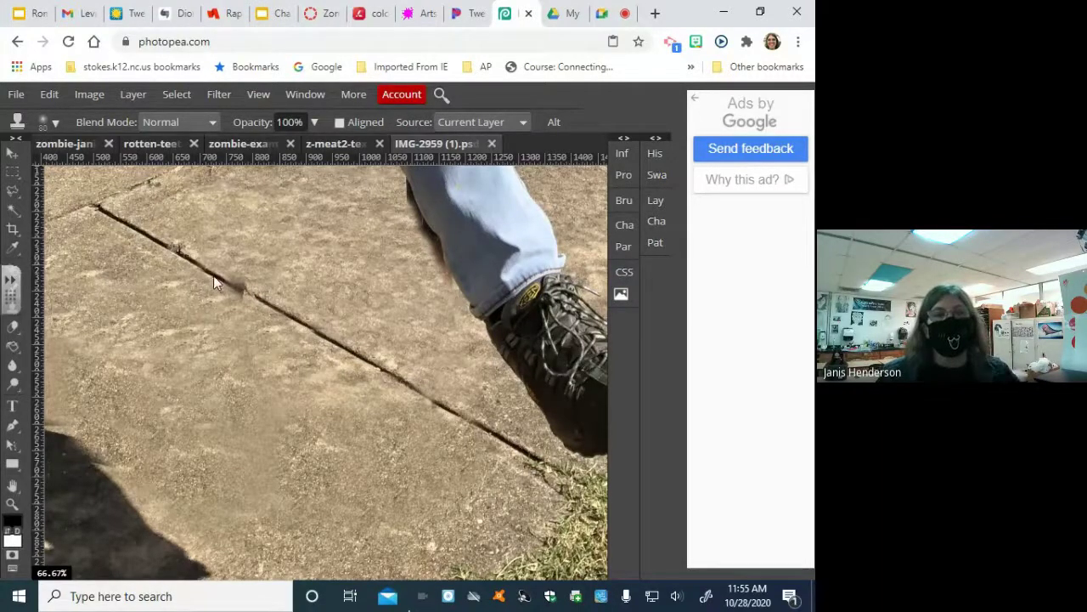
pyautogui.hotkey('ctrl', 'z')
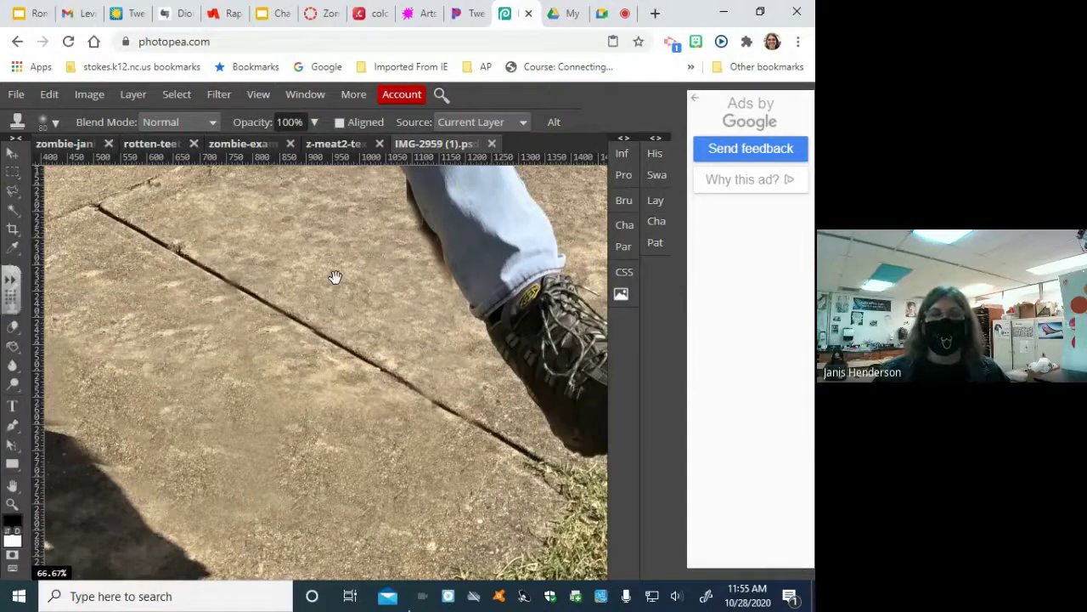
pyautogui.moveTo(334, 277); pyautogui.dragTo(319, 422)
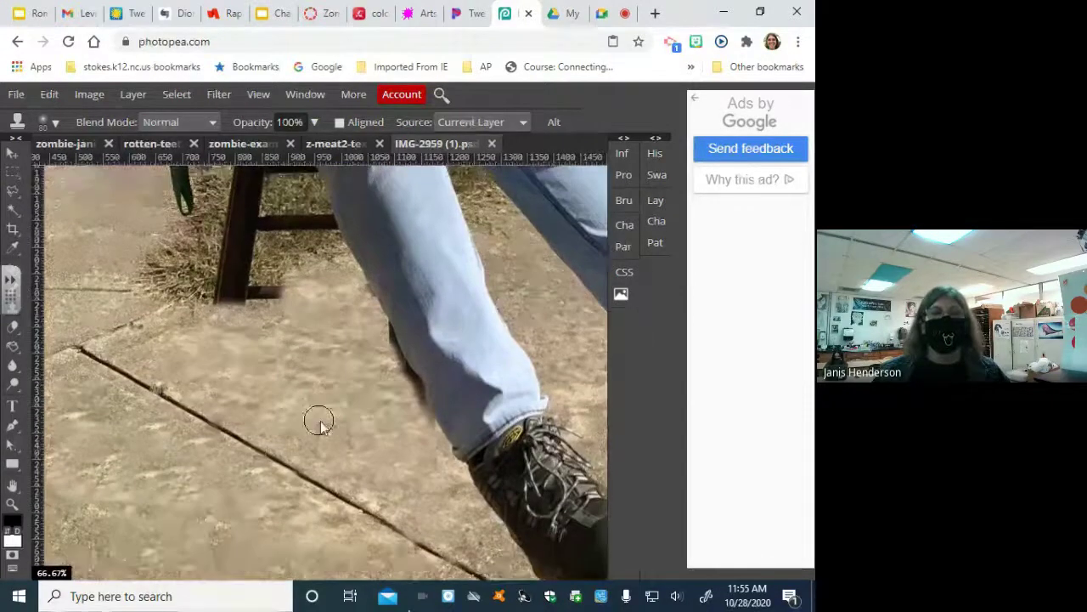
pyautogui.click(49, 93)
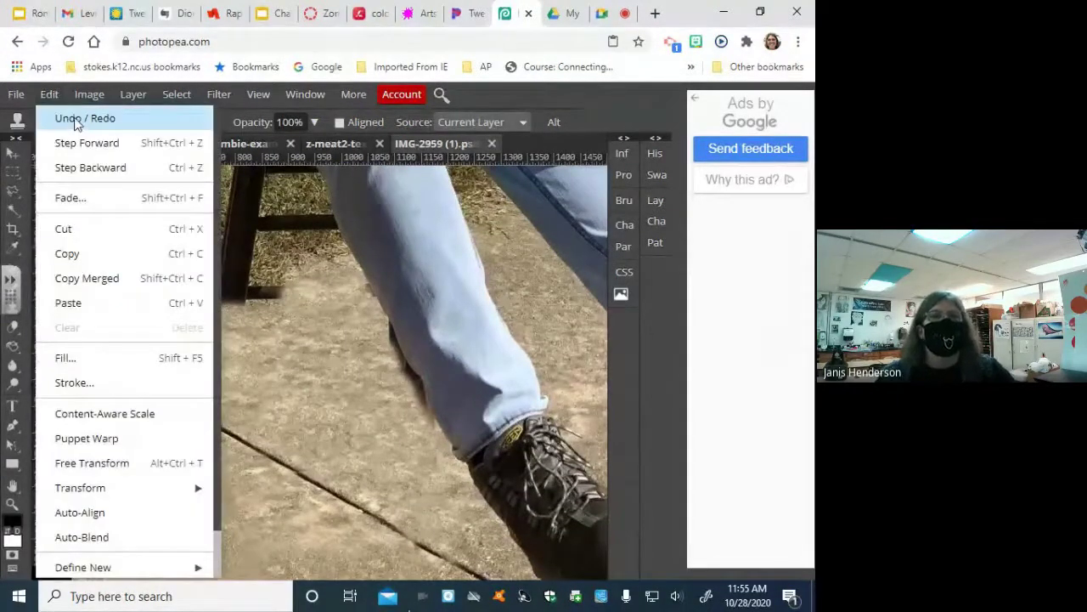
pyautogui.click(329, 322)
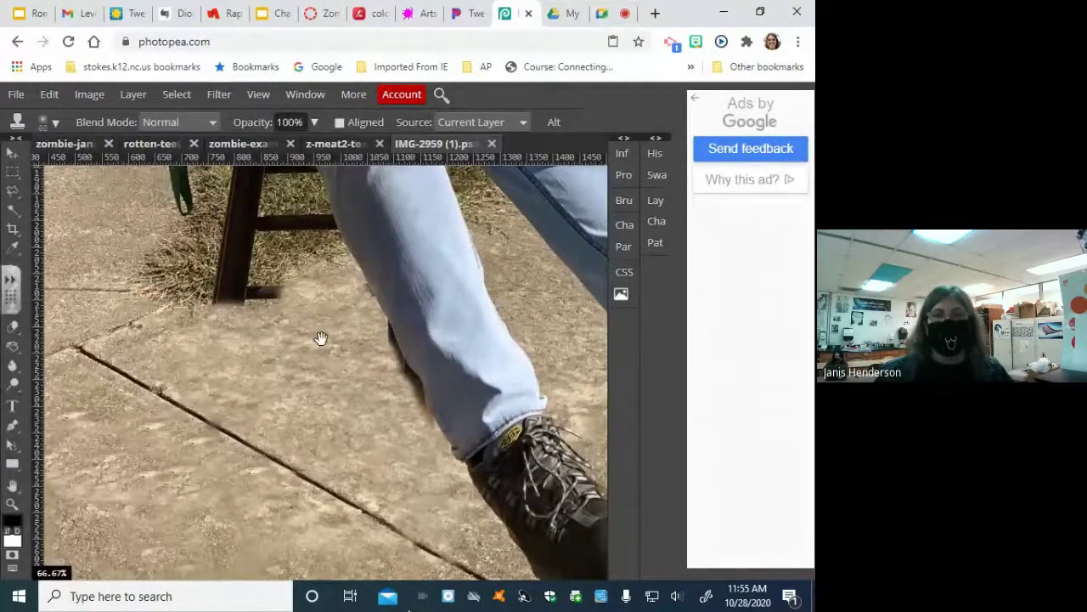
pyautogui.moveTo(318, 340); pyautogui.dragTo(371, 259)
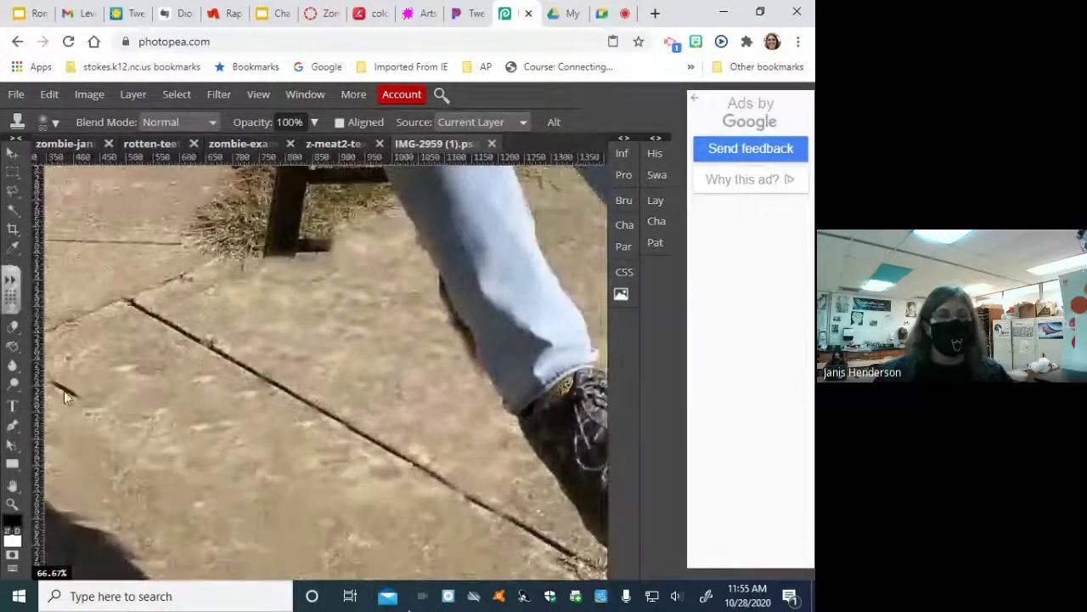
# Create a new layer directly above the Background layer and name it "shadow"
pyautogui.click(12, 505)
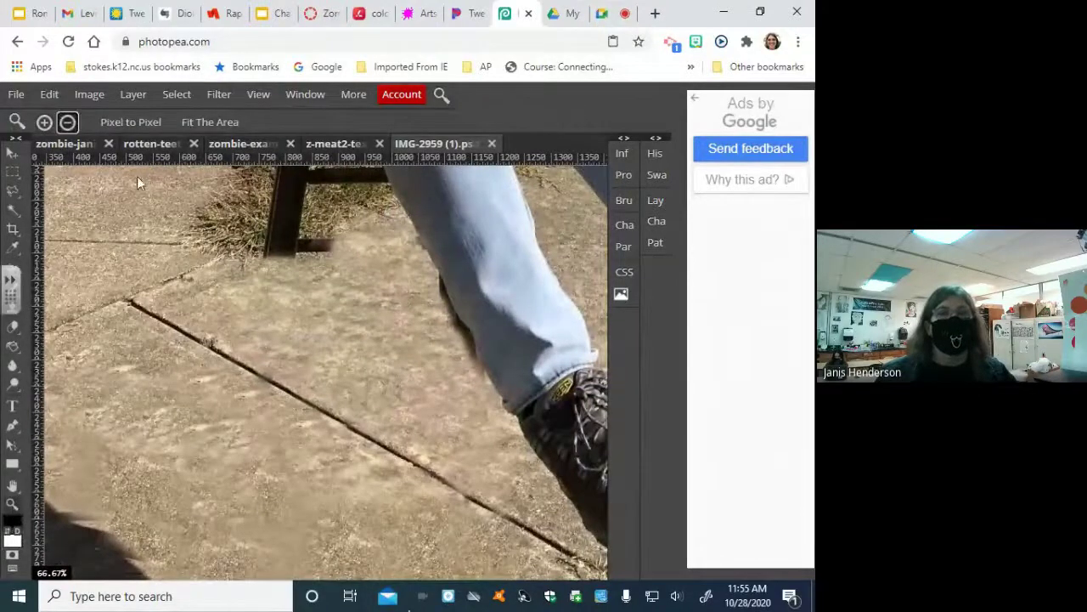
pyautogui.keyDown('alt'); pyautogui.click(361, 365); pyautogui.keyUp('alt')
pyautogui.keyDown('alt'); pyautogui.click(362, 365); pyautogui.keyUp('alt')
pyautogui.keyDown('alt'); pyautogui.click(360, 365); pyautogui.keyUp('alt')
pyautogui.keyDown('alt'); pyautogui.click(361, 365); pyautogui.keyUp('alt')
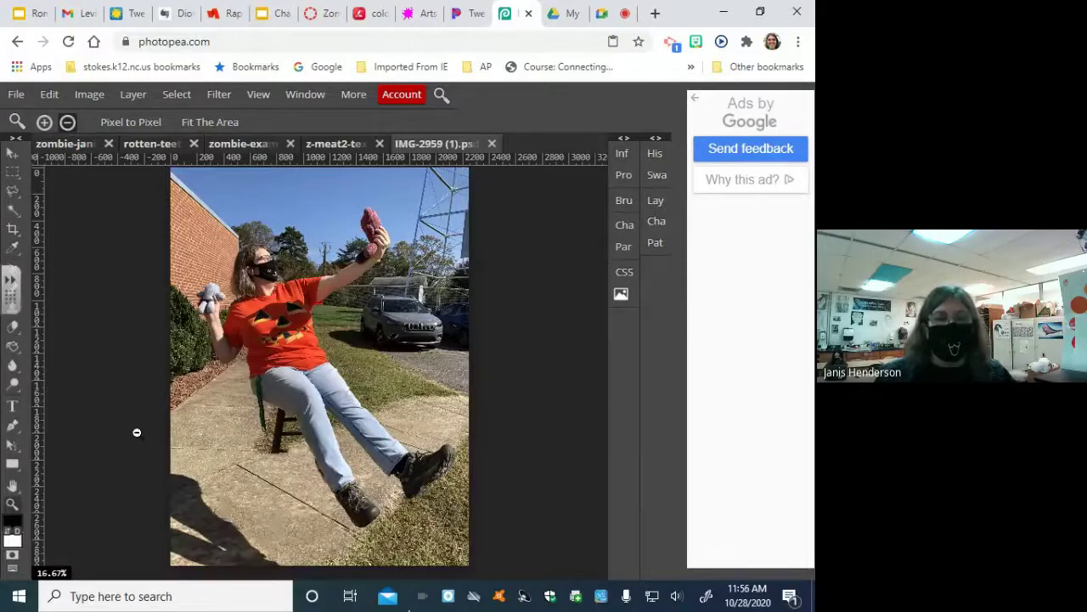
pyautogui.click(655, 141)
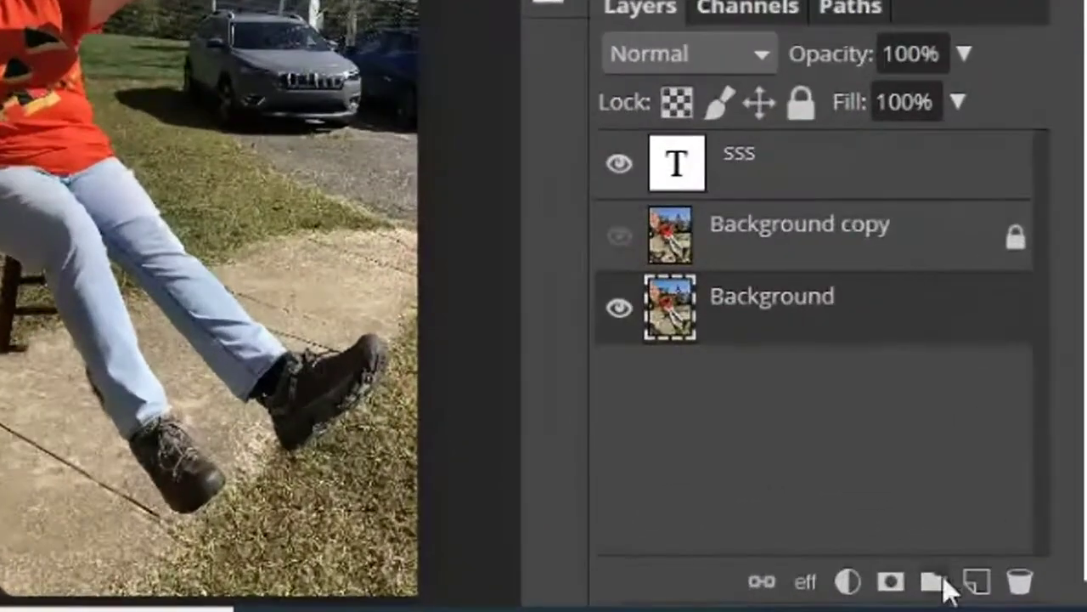
pyautogui.click(979, 583)
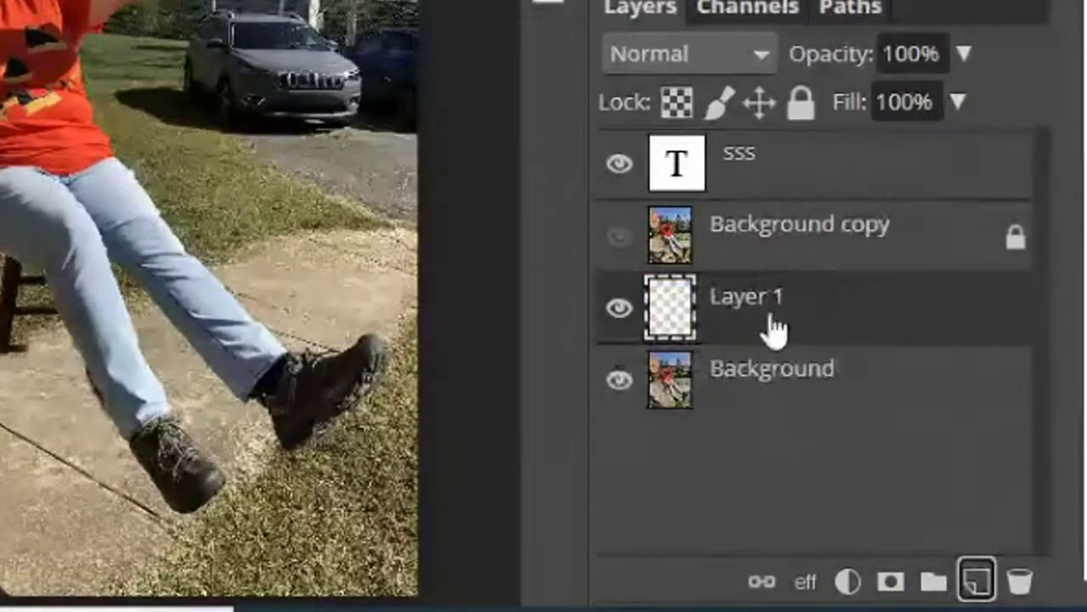
pyautogui.doubleClick(756, 289)
pyautogui.write('shadow')
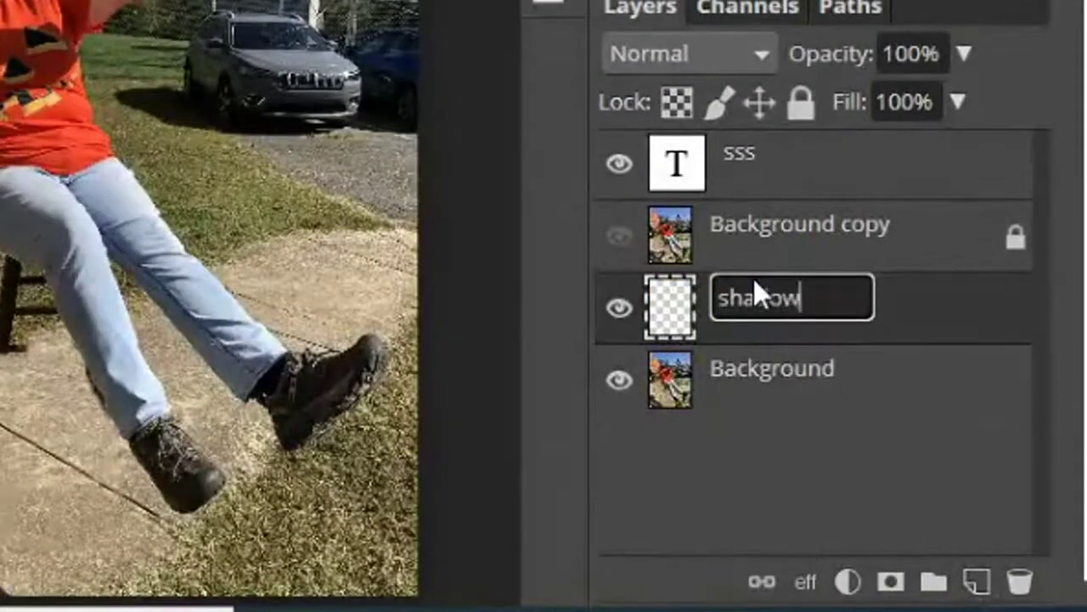
pyautogui.press('Return')
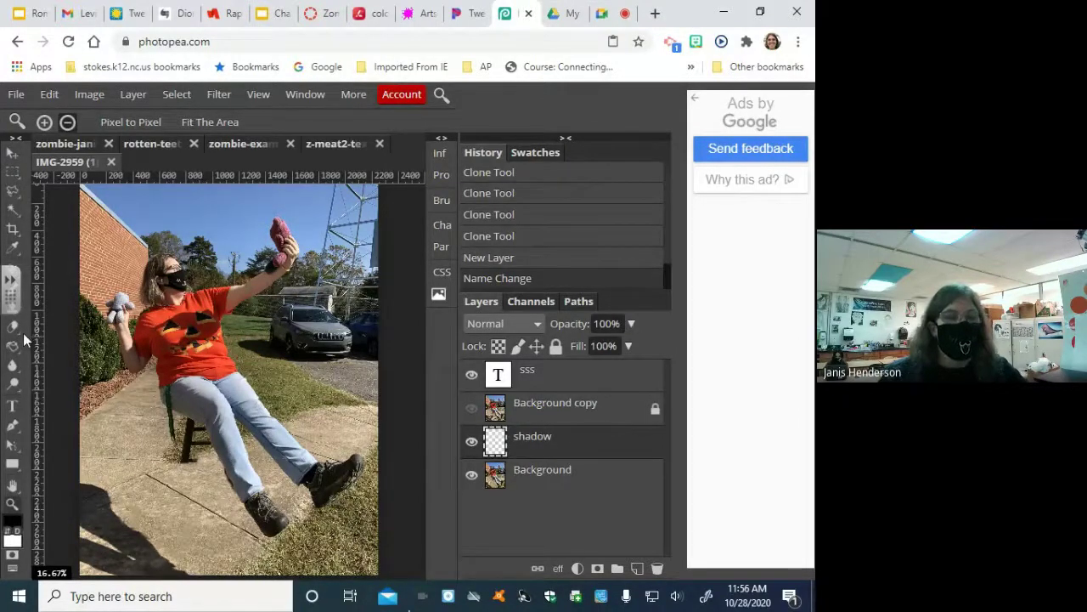
# Switch to the Brush tool, undo the thin test strokes and enlarge the soft brush to 228 px
pyautogui.click(12, 297)
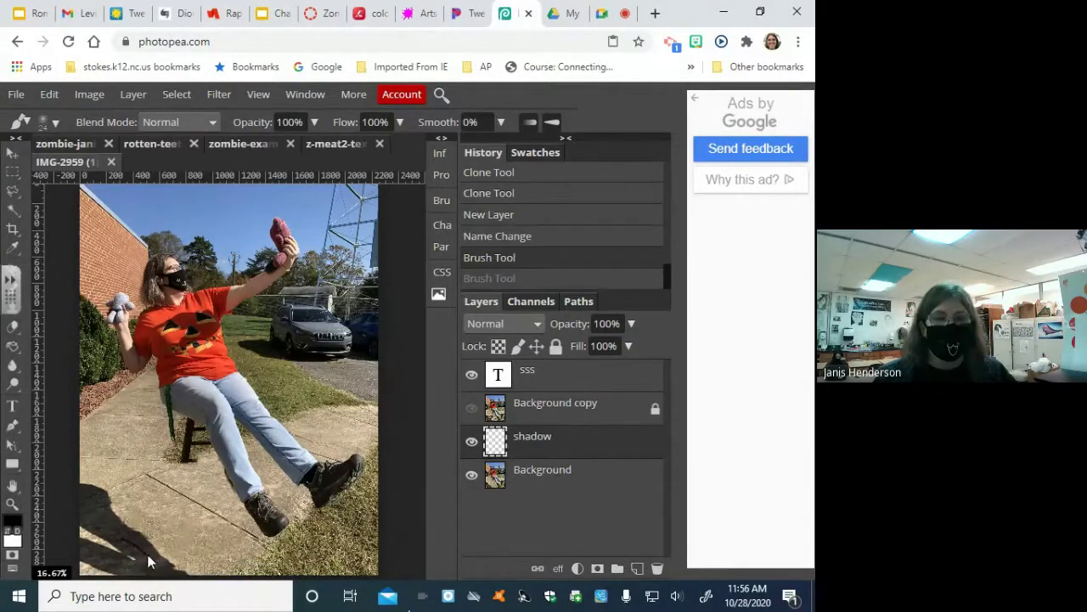
pyautogui.hotkey('ctrl', 'z')
pyautogui.hotkey('ctrl', 'z')
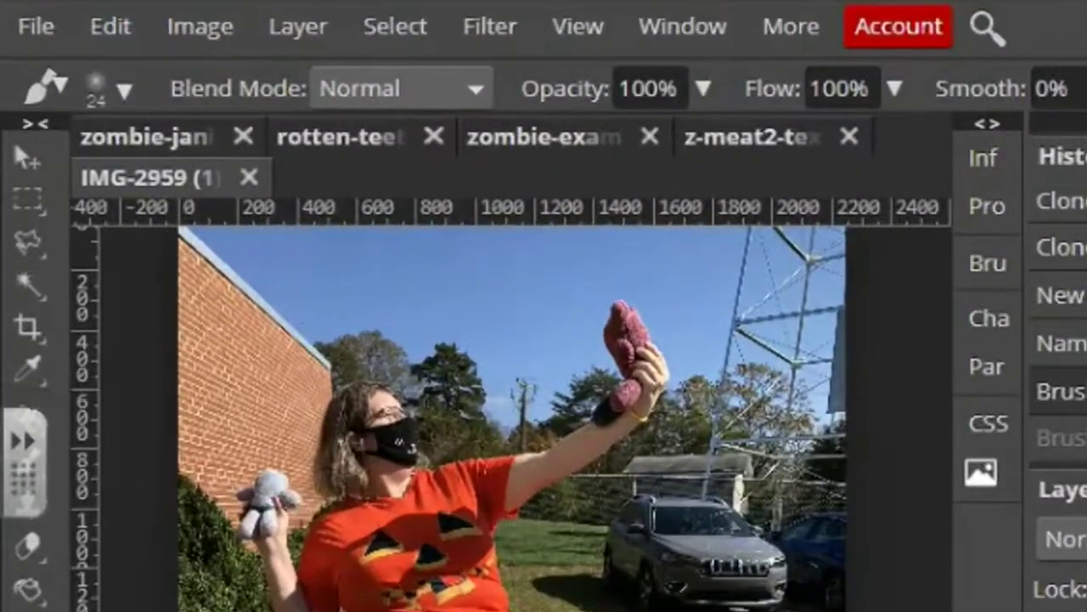
pyautogui.click(121, 89)
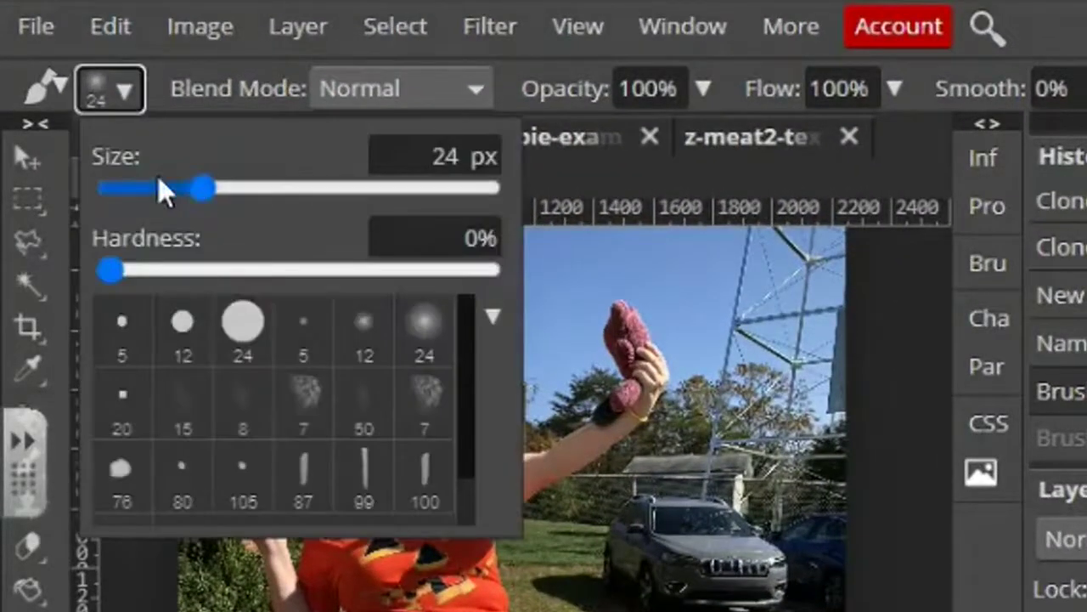
pyautogui.moveTo(203, 188); pyautogui.dragTo(333, 187)
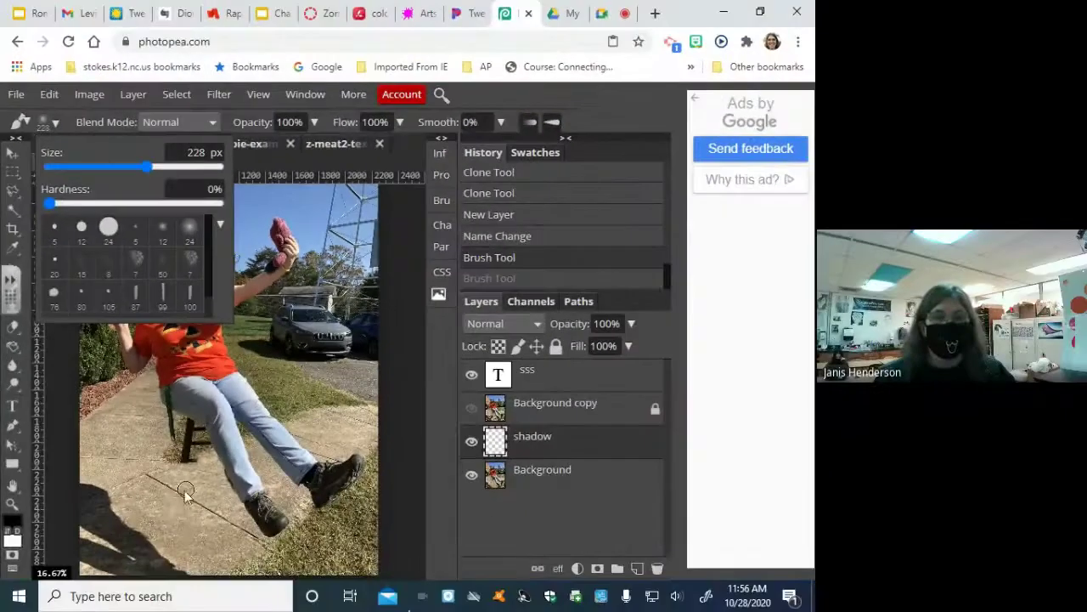
# Paint a thick curved black shadow on the shadow layer, arching over the pavement beside the existing body shadow
pyautogui.click(170, 508)
pyautogui.moveTo(192, 519)
pyautogui.mouseDown()
pyautogui.moveTo(140, 488)
pyautogui.moveTo(173, 496)
pyautogui.moveTo(211, 544)
pyautogui.moveTo(183, 493)
pyautogui.moveTo(150, 488)
pyautogui.moveTo(200, 530)
pyautogui.moveTo(219, 570)
pyautogui.moveTo(213, 538)
pyautogui.mouseUp()
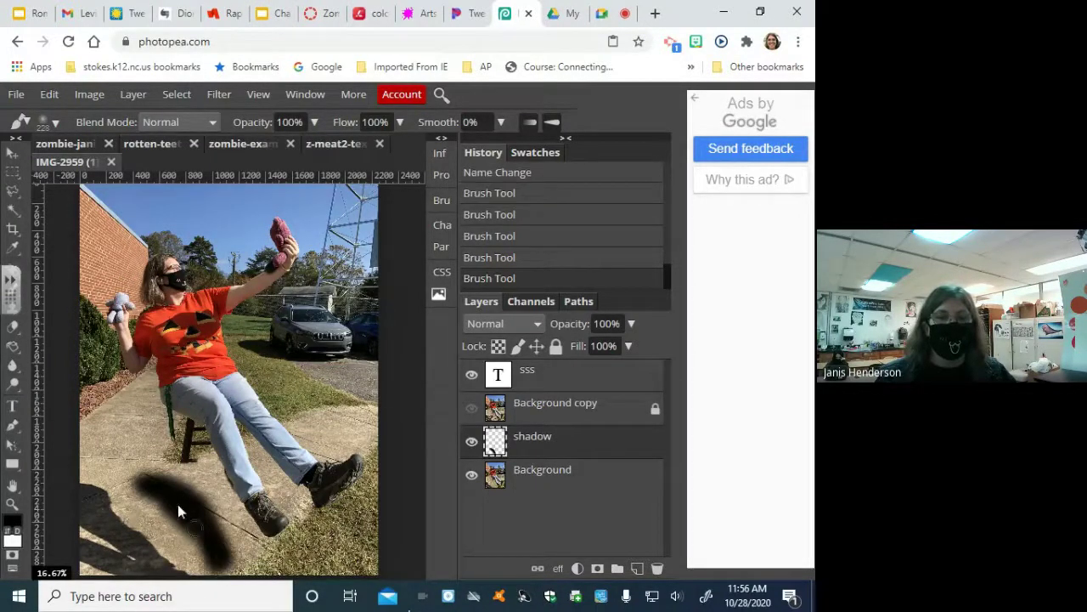
pyautogui.moveTo(99, 476)
pyautogui.mouseDown()
pyautogui.moveTo(129, 476)
pyautogui.moveTo(97, 470)
pyautogui.mouseUp()
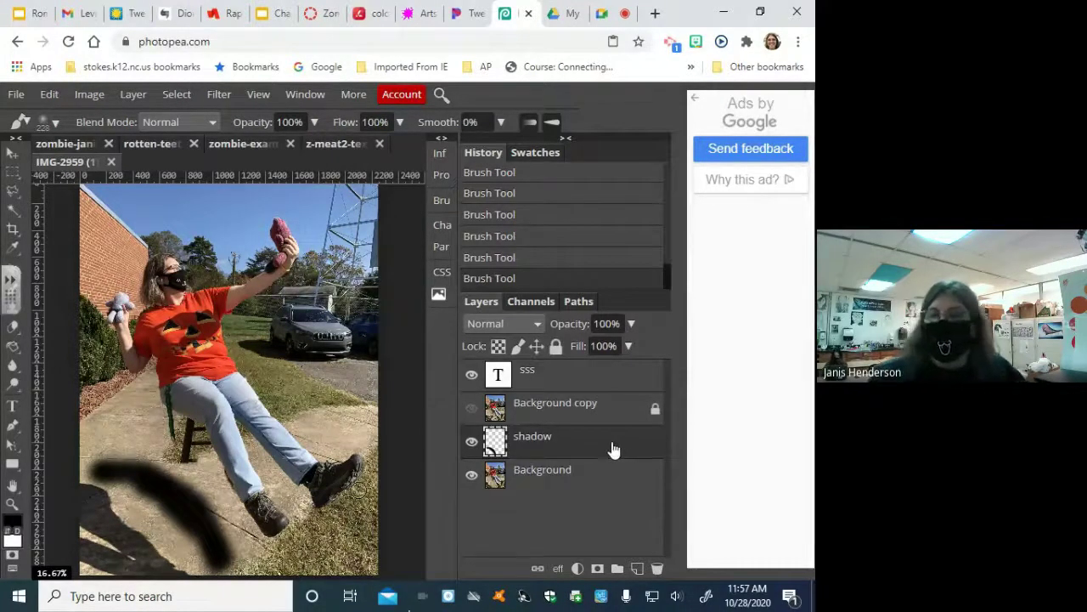
# Lower the shadow layer's opacity to 64% and compare the photo with the layer hidden and shown
pyautogui.click(632, 324)
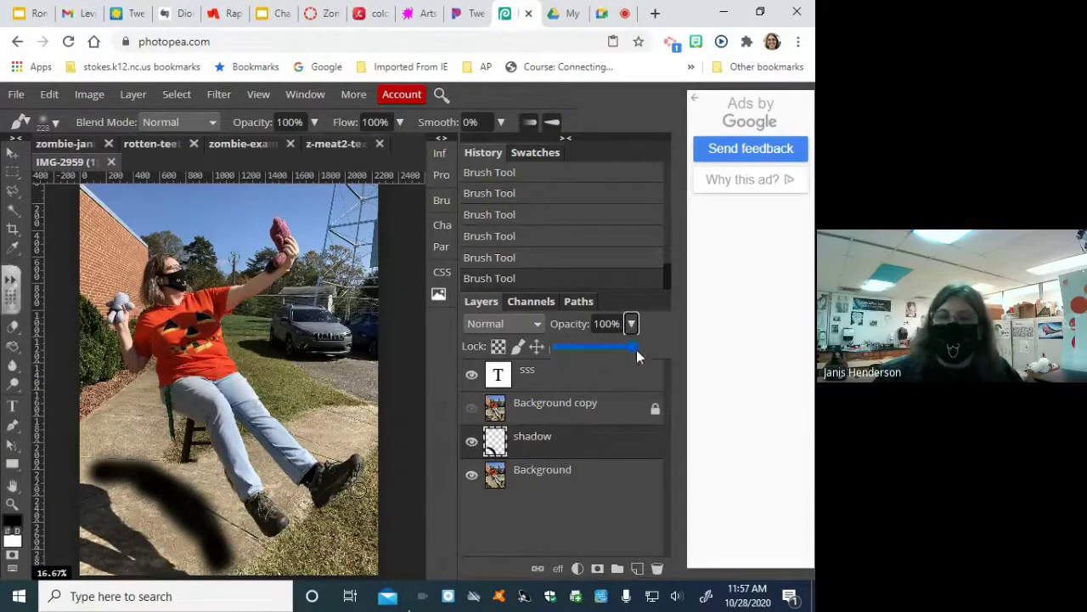
pyautogui.moveTo(629, 347)
pyautogui.mouseDown()
pyautogui.moveTo(596, 355)
pyautogui.moveTo(608, 354)
pyautogui.mouseUp()
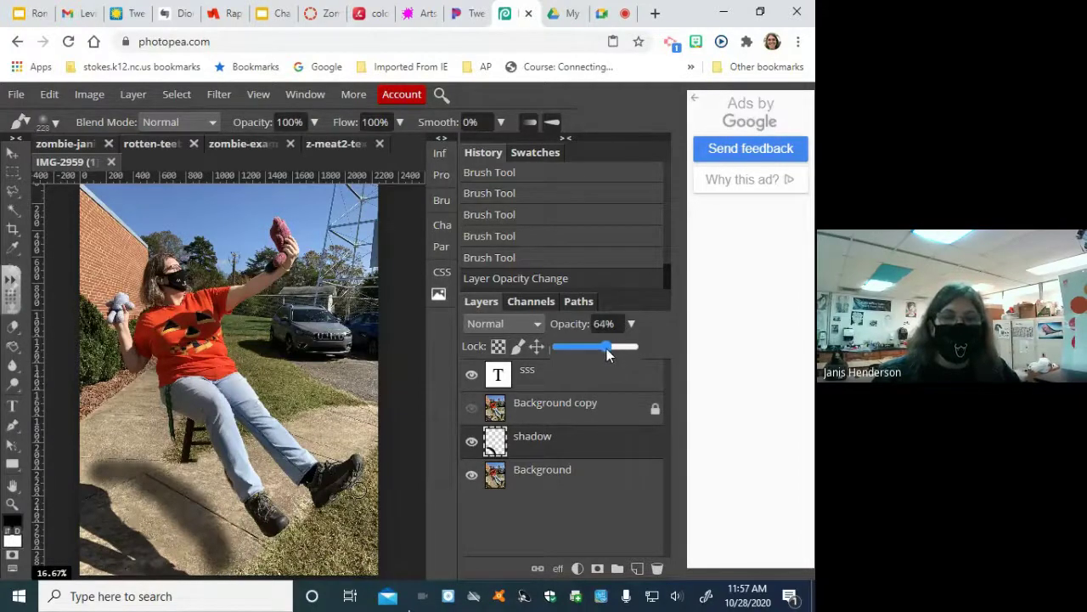
pyautogui.click(472, 442)
pyautogui.click(472, 442)
pyautogui.click(472, 442)
pyautogui.click(473, 442)
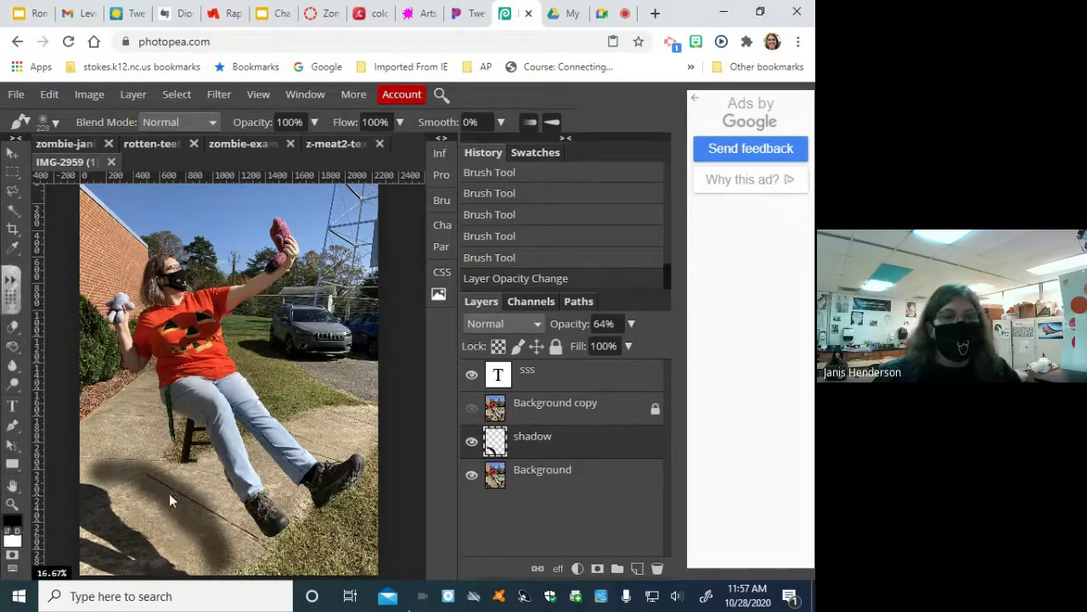
# Switch to the Eraser tool and choose the textured 7 px brush tip
pyautogui.click(11, 329)
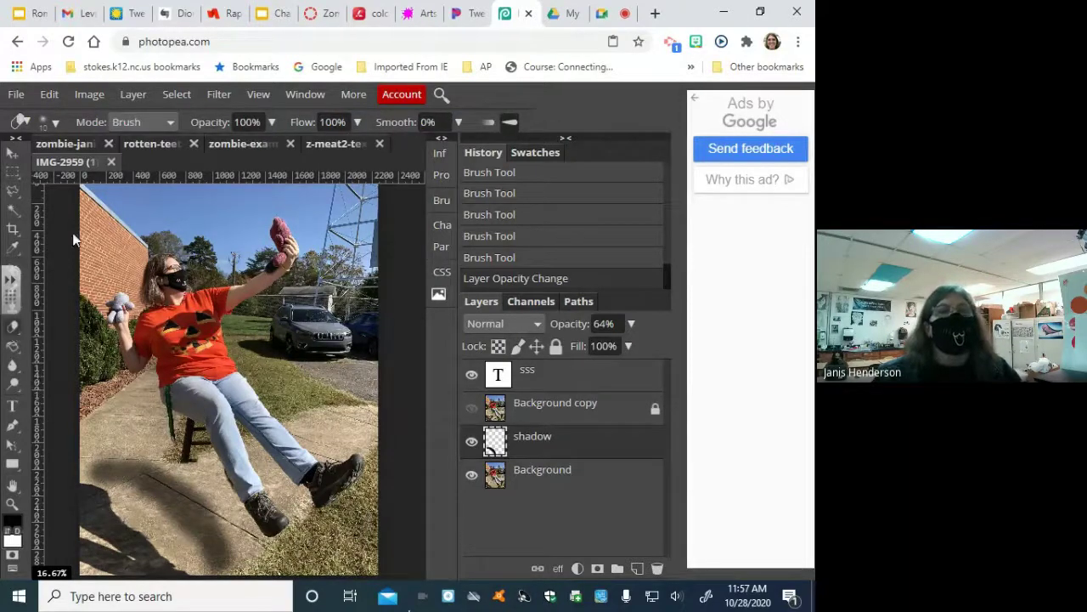
pyautogui.click(55, 123)
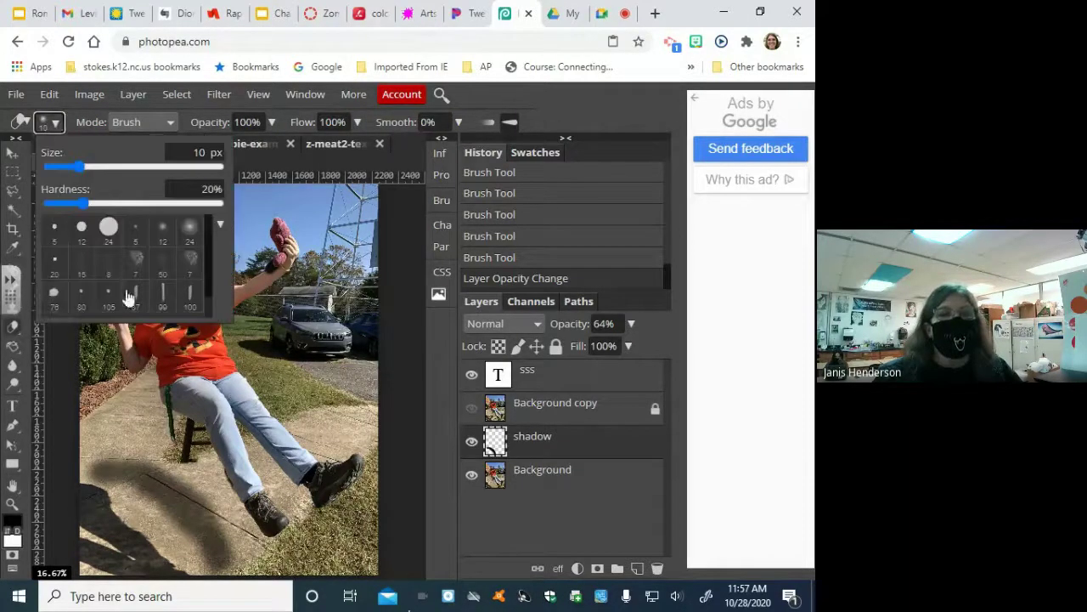
pyautogui.scroll(2, 168, 287)
pyautogui.click(193, 266)
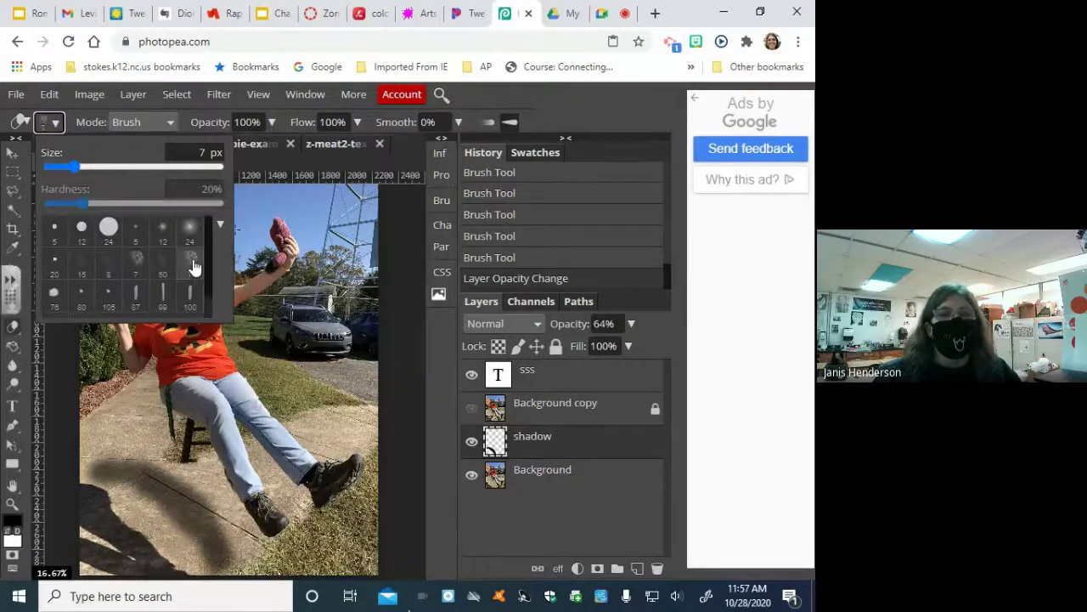
# Erase small spots of the painted shadow along the pavement crack and undo the last eraser stroke
pyautogui.click(144, 481)
pyautogui.click(165, 484)
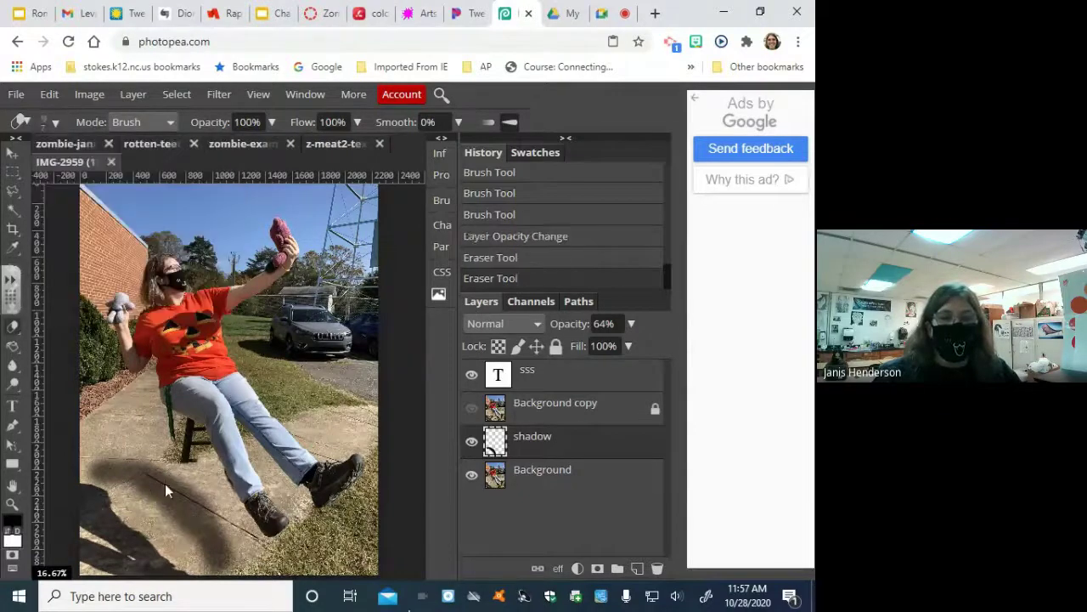
pyautogui.click(182, 496)
pyautogui.moveTo(205, 510); pyautogui.dragTo(189, 508)
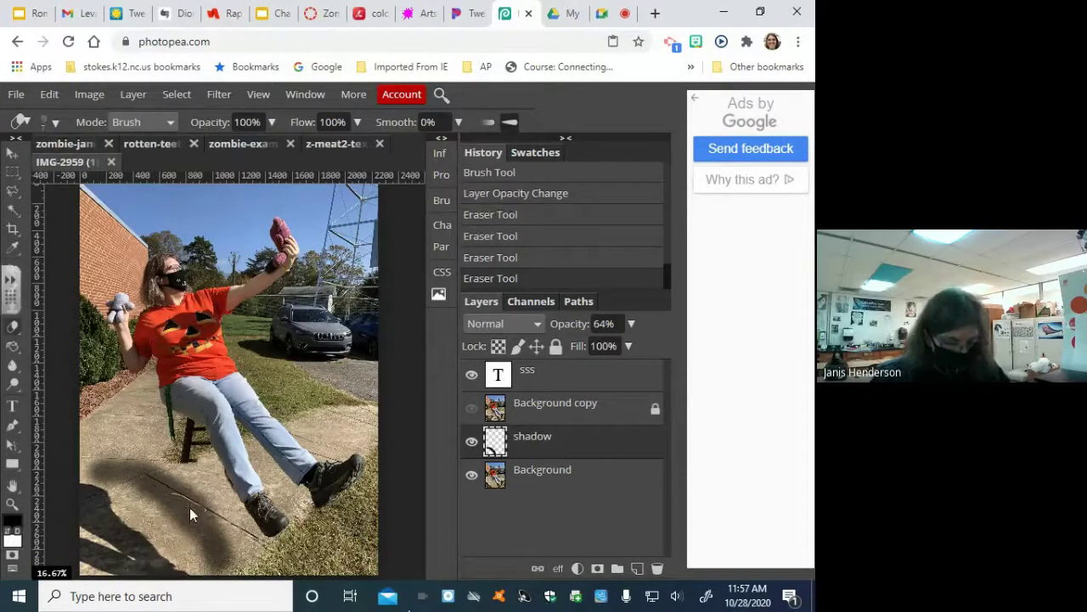
pyautogui.hotkey('ctrl', 'z')
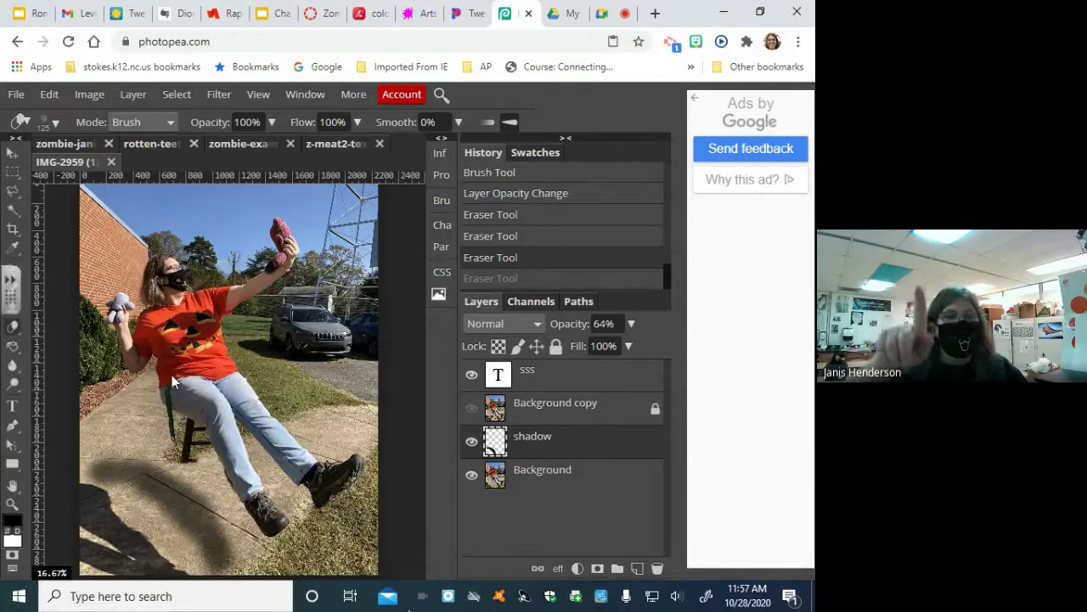
# Switch to the Hand tool and hide the shadow layer
pyautogui.click(15, 491)
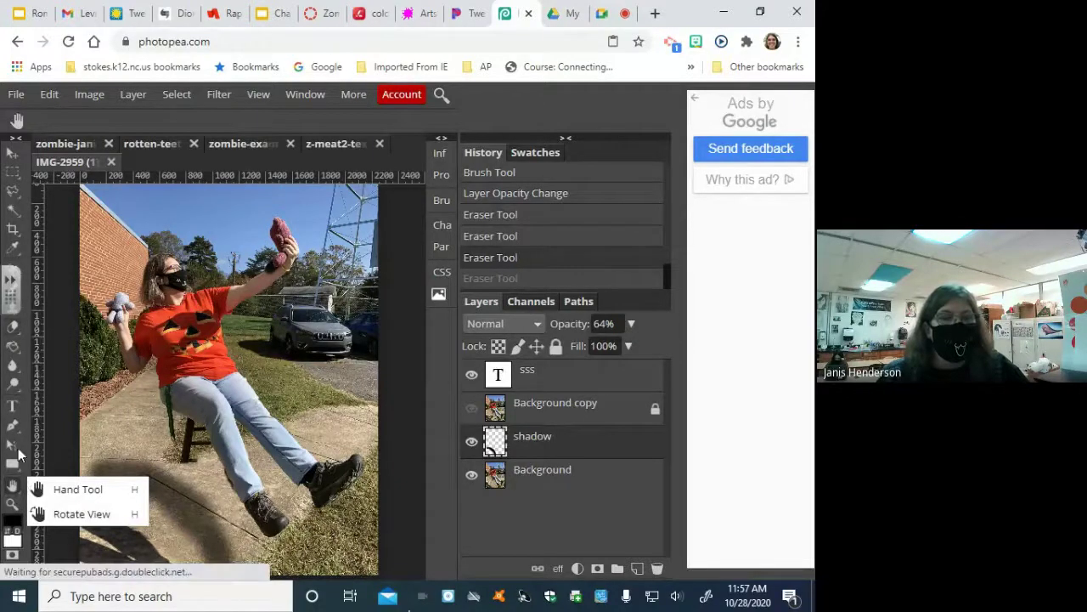
pyautogui.click(141, 485)
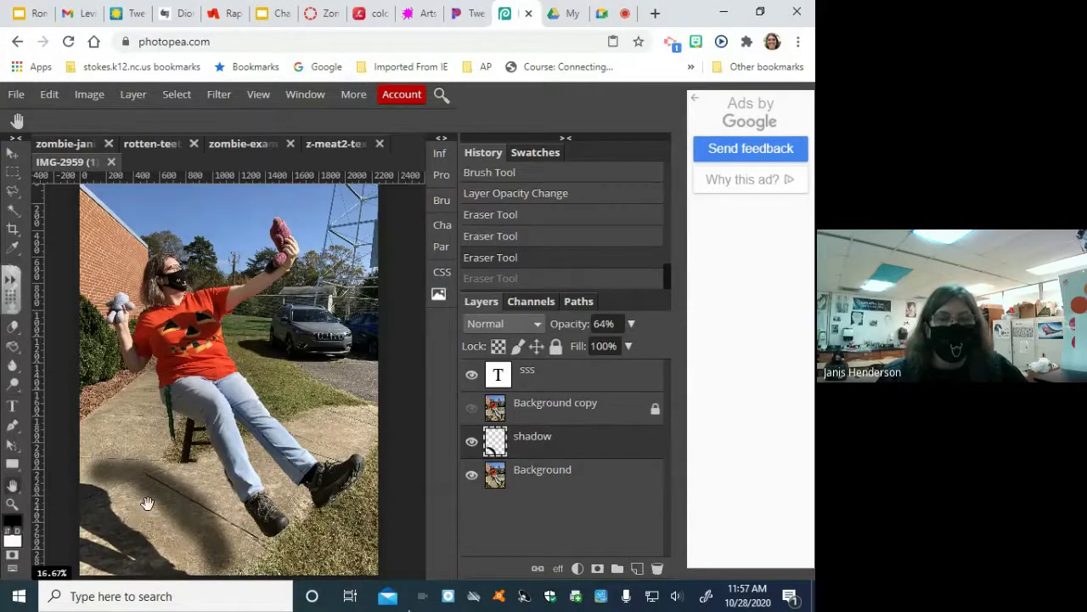
pyautogui.click(471, 441)
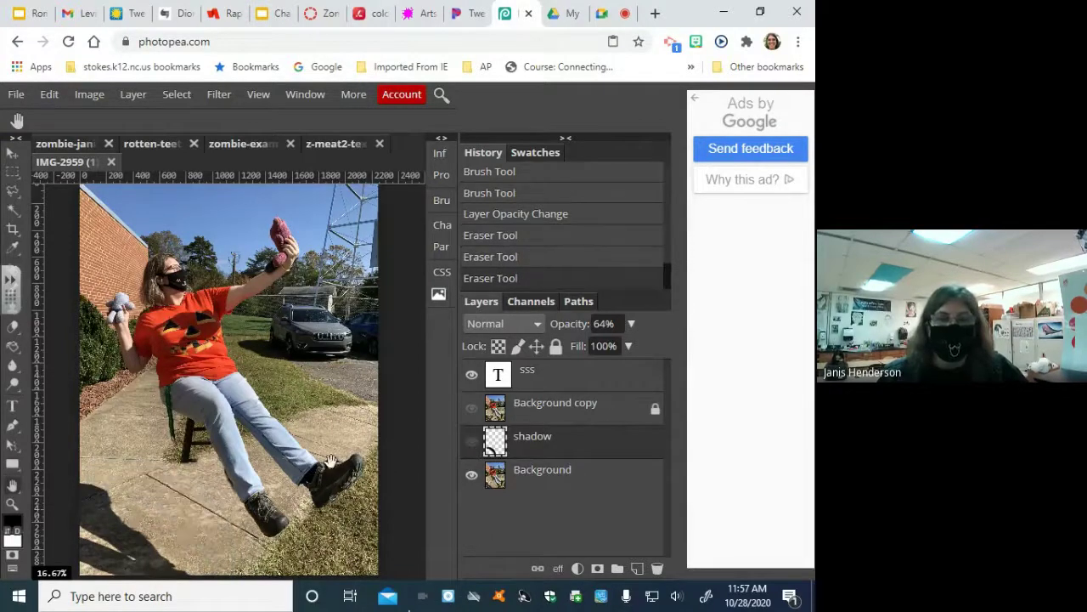
# Make the Background layer active for close-up work on the pavement below the stool
pyautogui.click(12, 503)
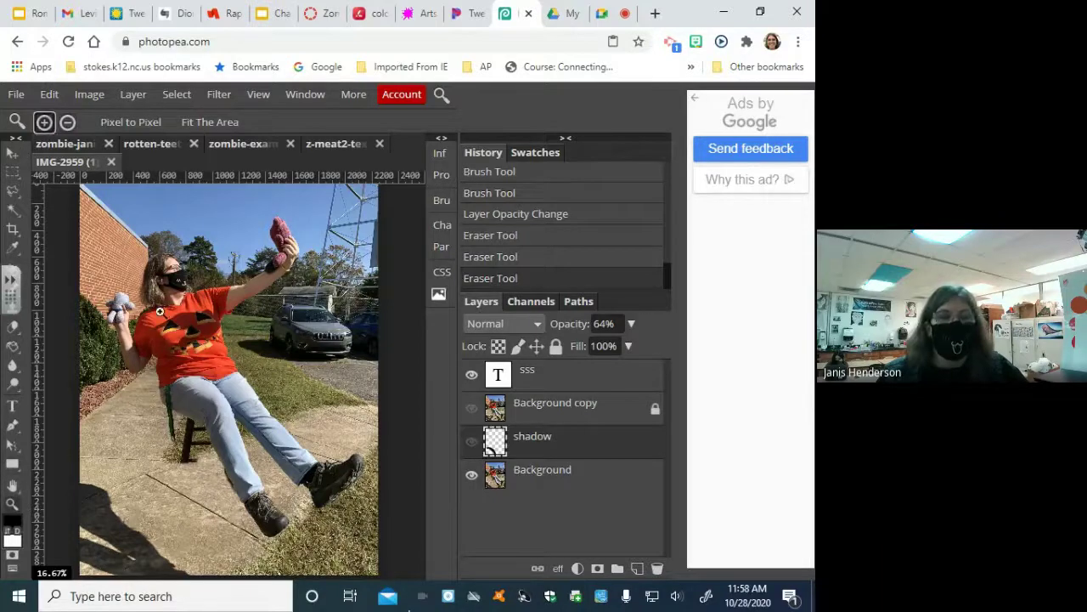
pyautogui.click(202, 478)
pyautogui.tripleClick(202, 478)
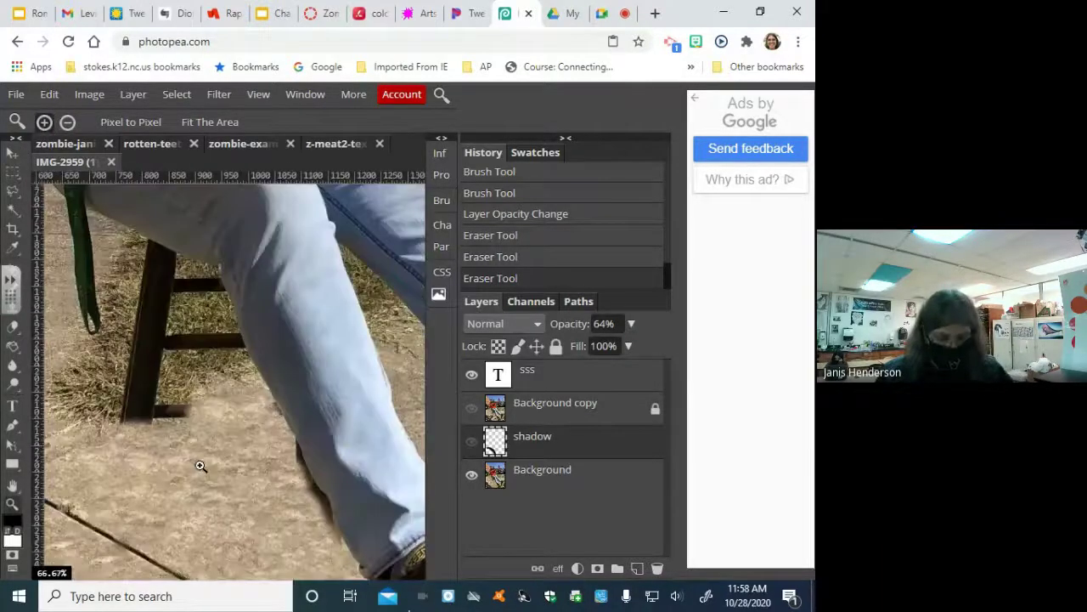
pyautogui.press('space')
pyautogui.moveTo(131, 488); pyautogui.dragTo(195, 294)
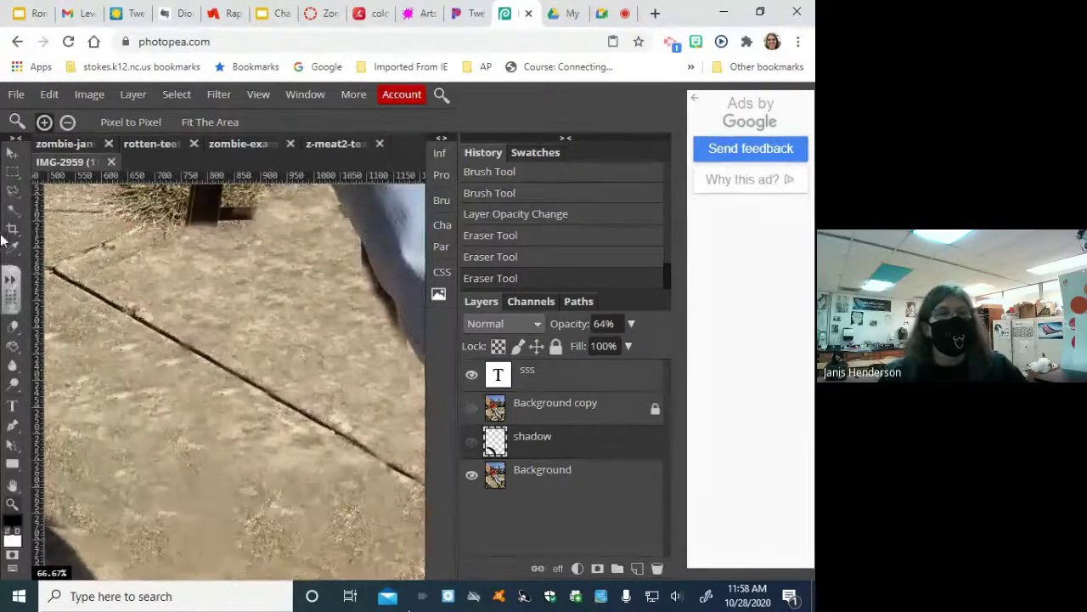
pyautogui.click(547, 481)
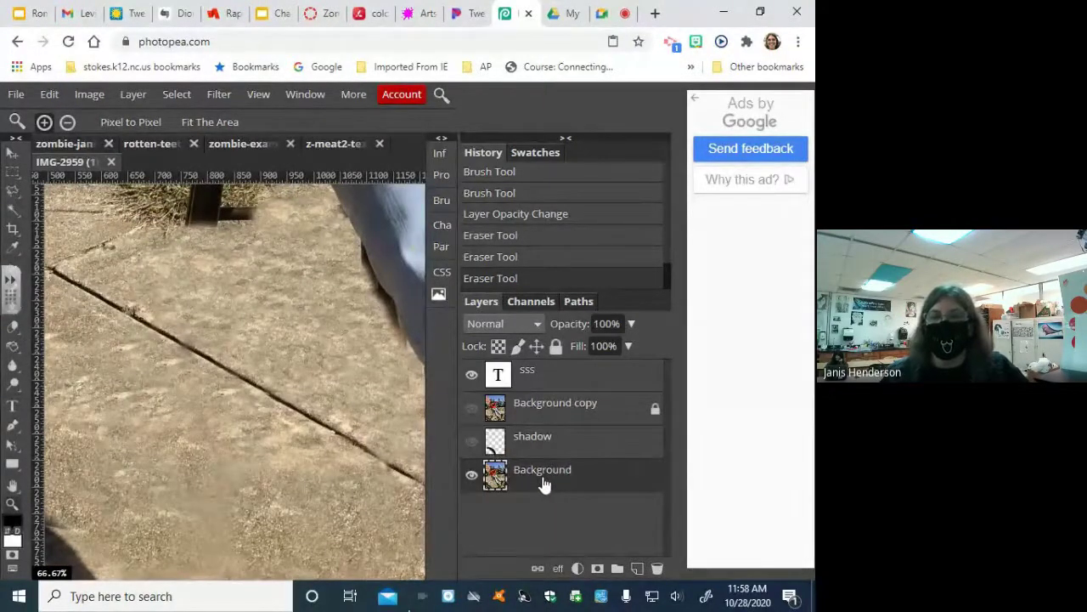
# Draw a freehand lasso selection around the pavement area along the diagonal crack below the stool
pyautogui.rightClick(12, 189)
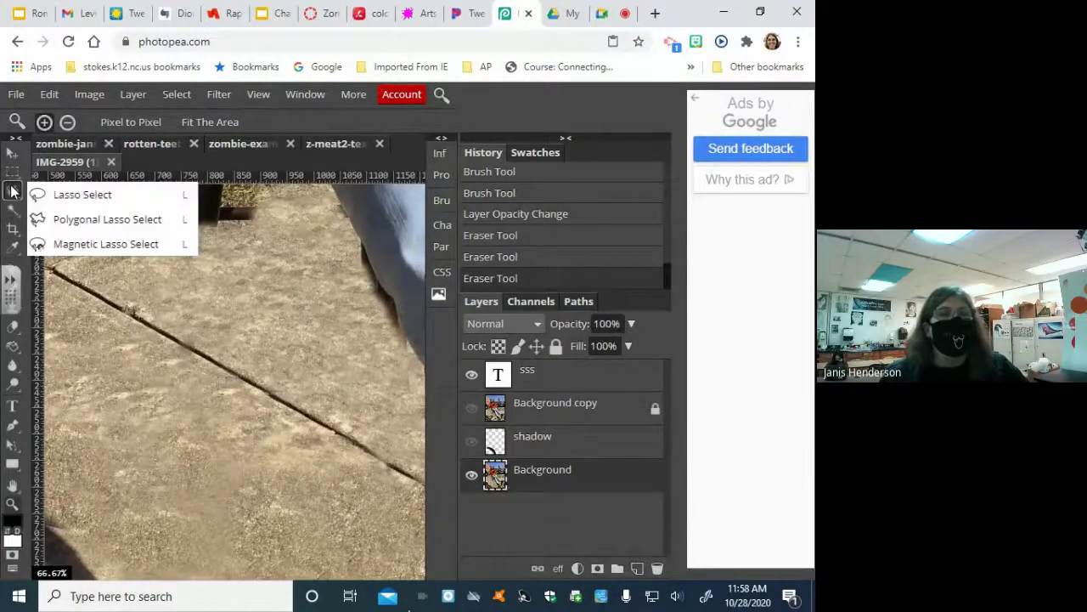
pyautogui.click(72, 195)
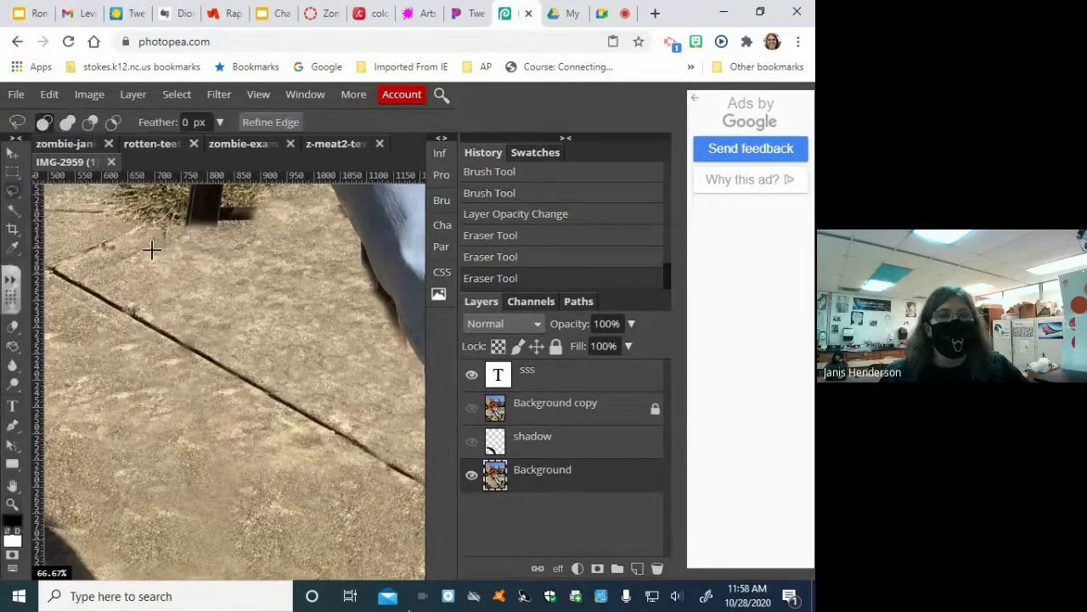
pyautogui.moveTo(90, 321)
pyautogui.mouseDown()
pyautogui.moveTo(154, 315)
pyautogui.moveTo(326, 347)
pyautogui.moveTo(368, 398)
pyautogui.moveTo(395, 510)
pyautogui.moveTo(336, 554)
pyautogui.moveTo(160, 541)
pyautogui.moveTo(92, 513)
pyautogui.moveTo(57, 463)
pyautogui.moveTo(57, 388)
pyautogui.moveTo(99, 324)
pyautogui.mouseUp()
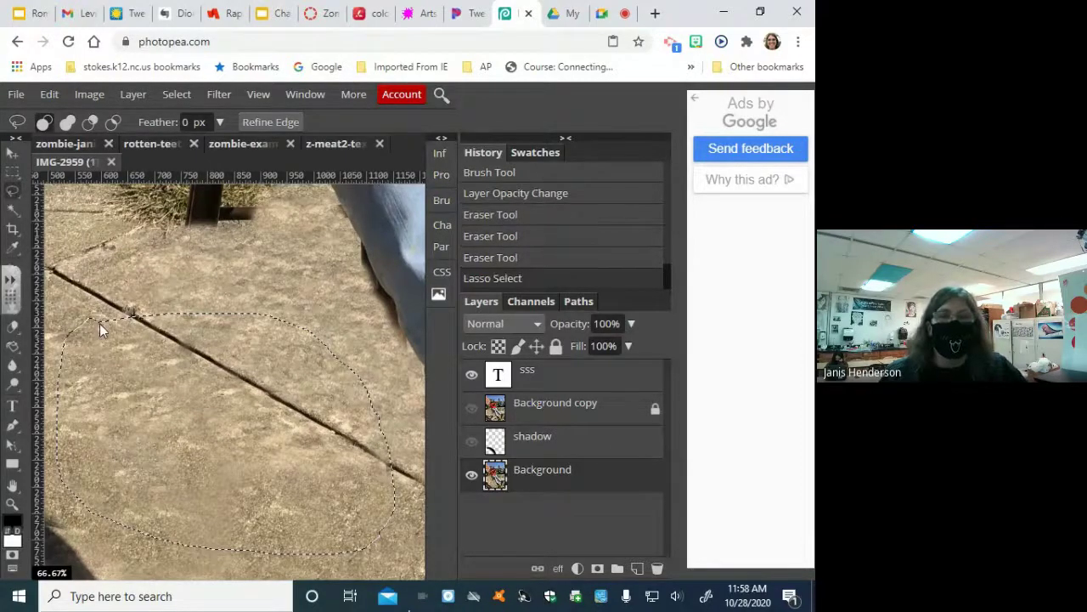
# Try the Add Noise filter on the lassoed pavement with a changed amount, reset its settings and dismiss it without applying
pyautogui.click(228, 94)
pyautogui.moveTo(90, 95)
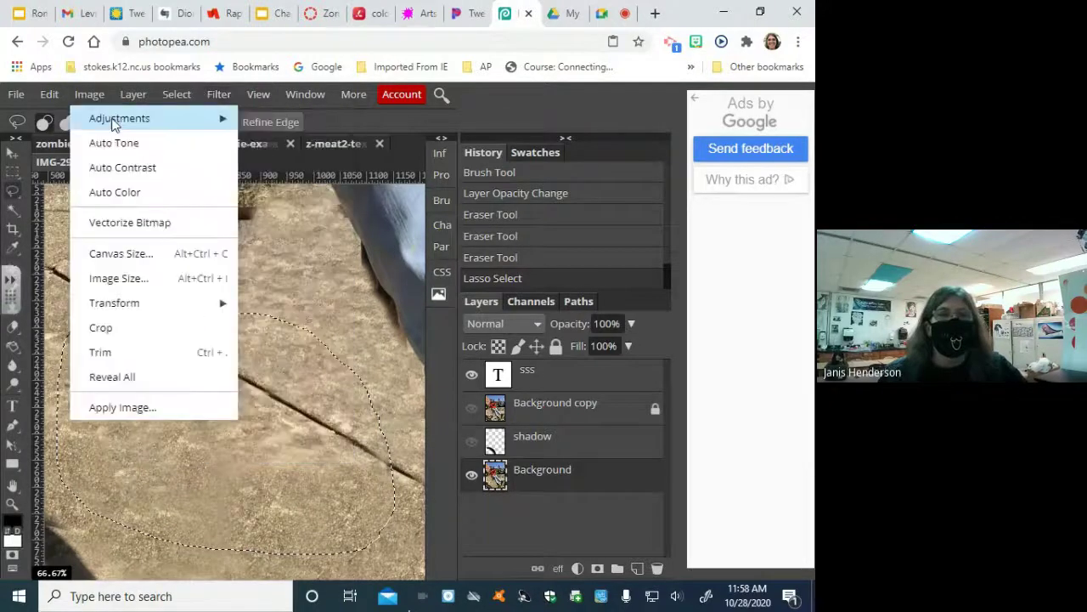
pyautogui.moveTo(116, 118)
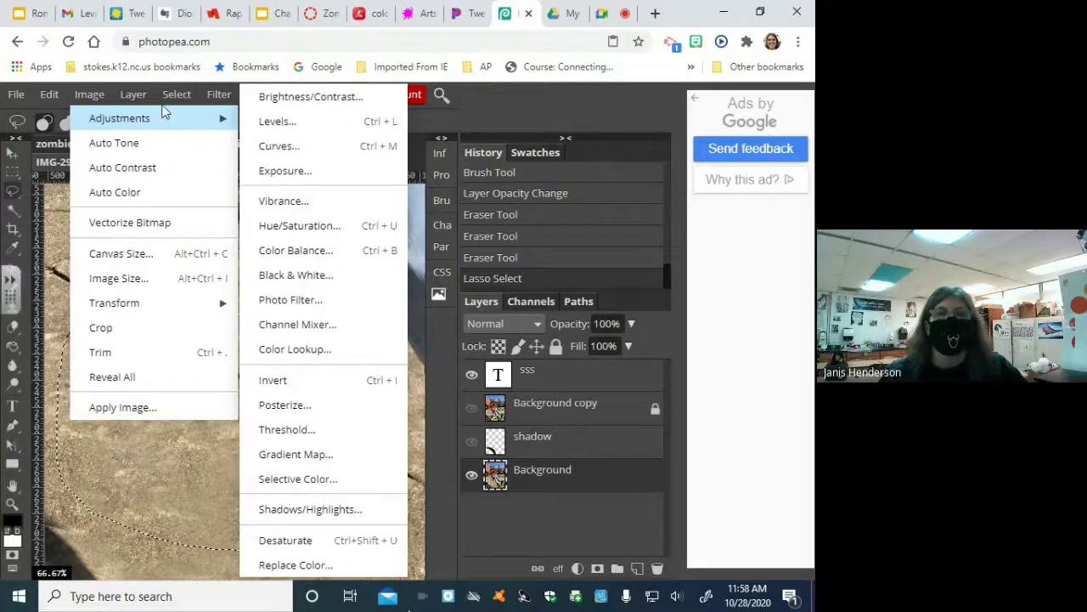
pyautogui.moveTo(208, 94)
pyautogui.moveTo(270, 289)
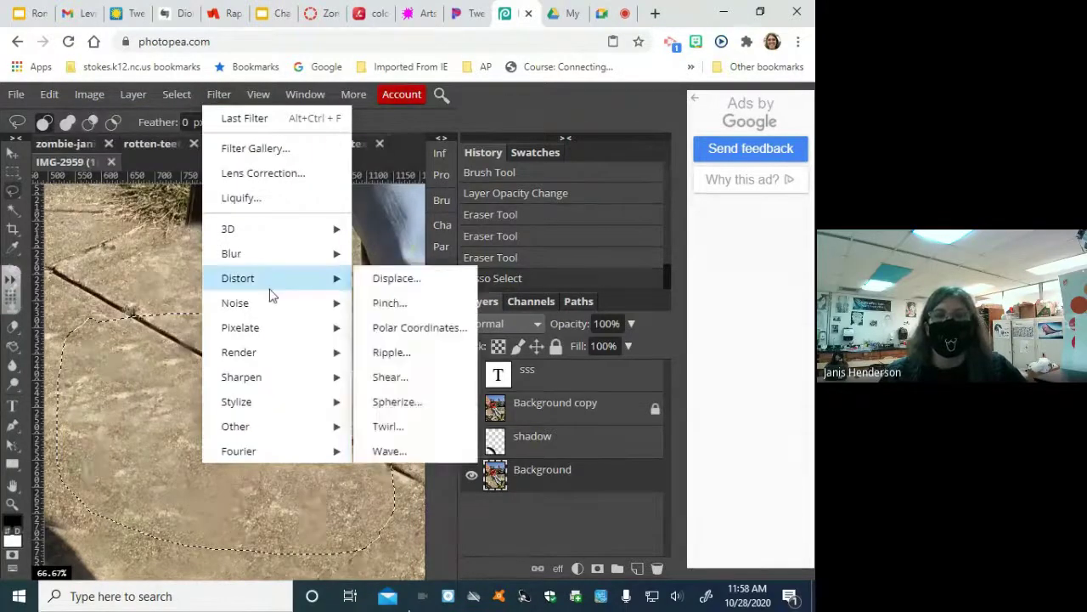
pyautogui.moveTo(319, 304)
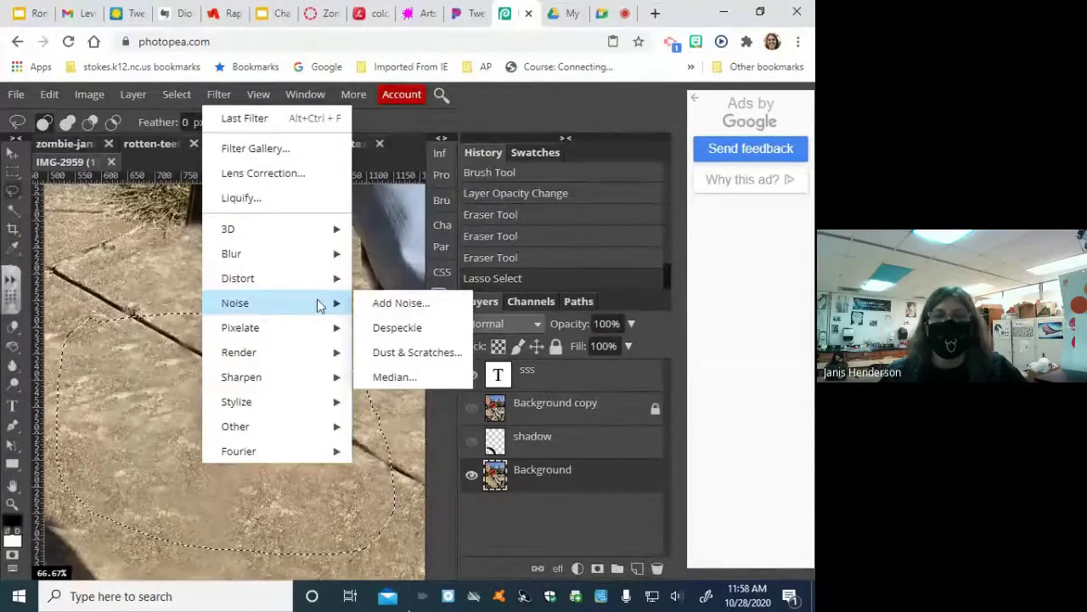
pyautogui.click(417, 311)
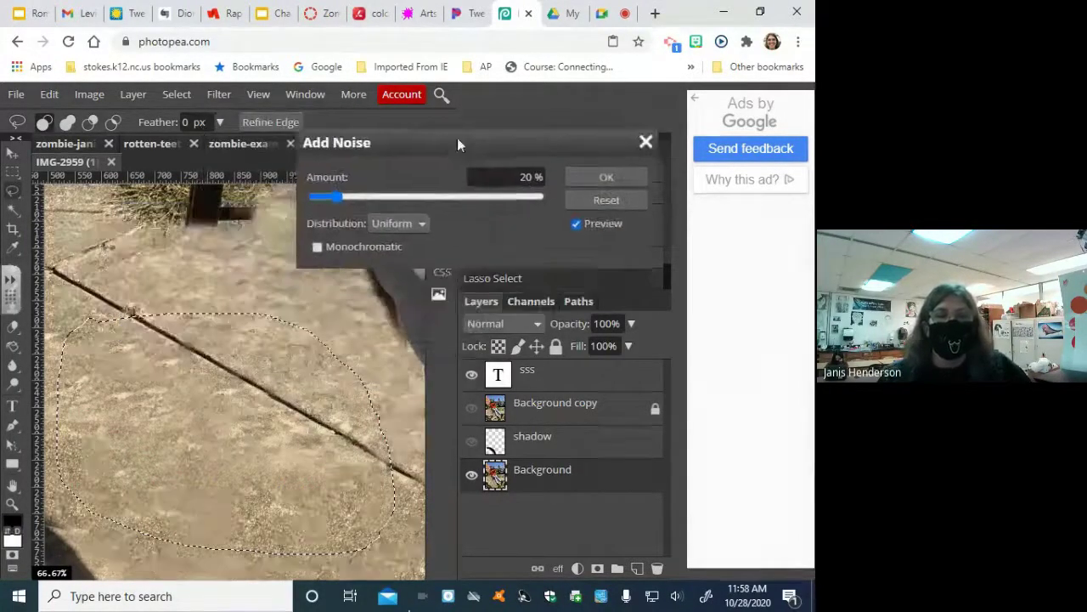
pyautogui.moveTo(457, 138); pyautogui.dragTo(460, 130)
pyautogui.moveTo(335, 185)
pyautogui.mouseDown()
pyautogui.moveTo(391, 195)
pyautogui.moveTo(313, 192)
pyautogui.mouseUp()
pyautogui.click(607, 193)
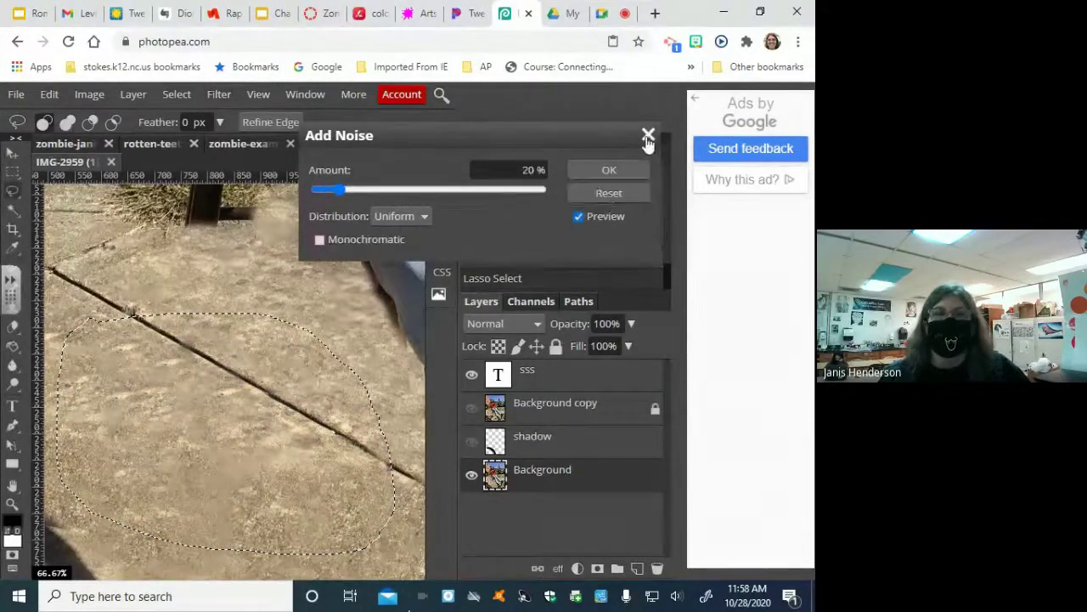
pyautogui.click(648, 134)
# Try the Dust & Scratches filter on the lassoed pavement with different radius and threshold values, dismiss it and clear the selection
pyautogui.click(218, 95)
pyautogui.moveTo(263, 307)
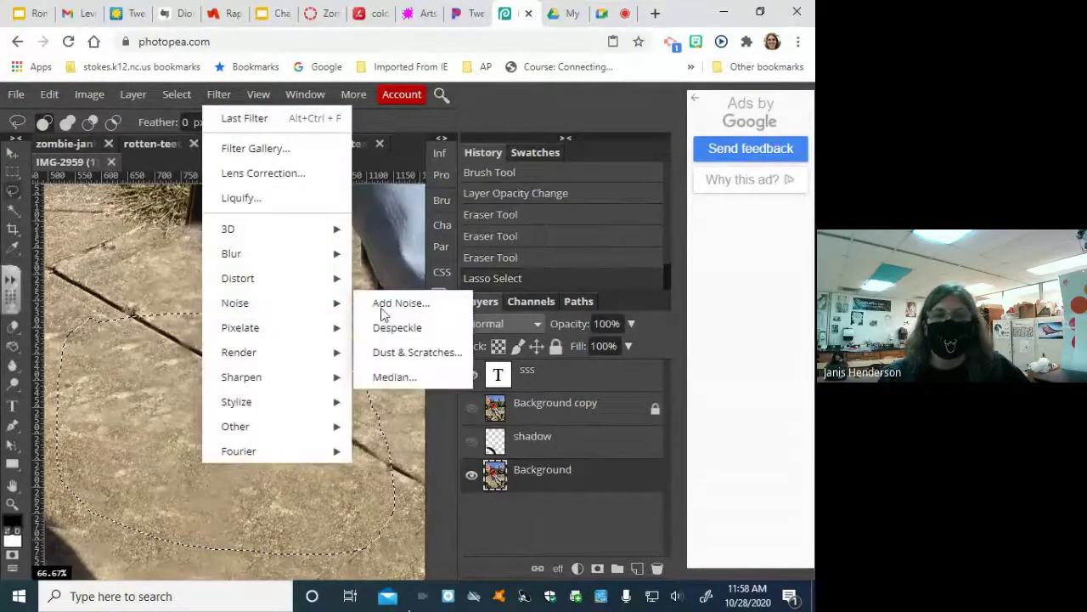
pyautogui.click(406, 353)
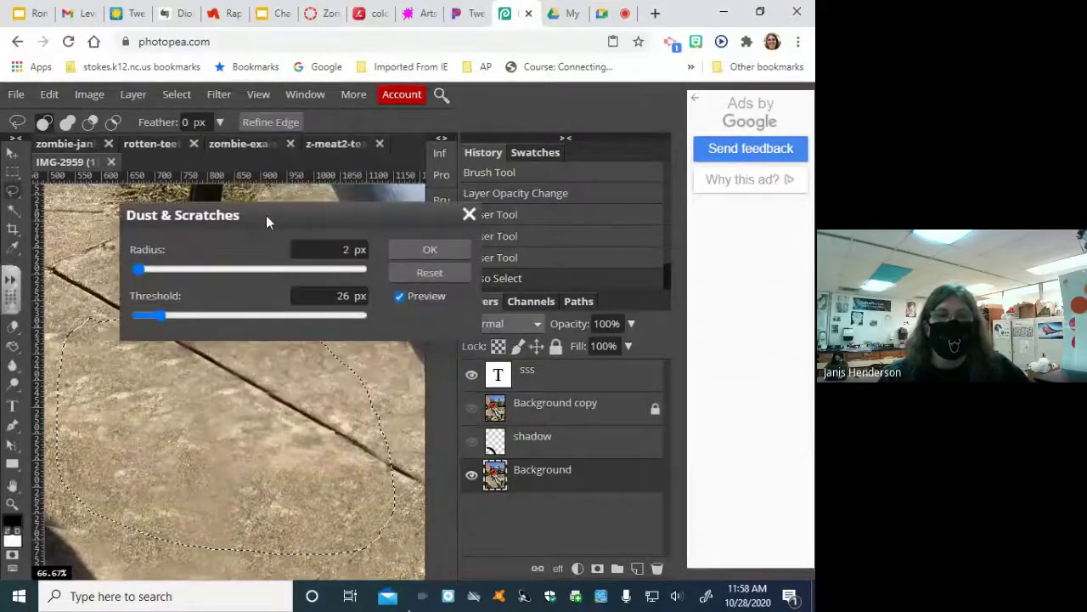
pyautogui.moveTo(266, 215); pyautogui.dragTo(496, 178)
pyautogui.moveTo(364, 233)
pyautogui.mouseDown()
pyautogui.moveTo(392, 236)
pyautogui.moveTo(365, 234)
pyautogui.mouseUp()
pyautogui.moveTo(389, 280); pyautogui.dragTo(460, 281)
pyautogui.moveTo(385, 239)
pyautogui.mouseDown()
pyautogui.moveTo(422, 236)
pyautogui.moveTo(366, 236)
pyautogui.mouseUp()
pyautogui.click(696, 178)
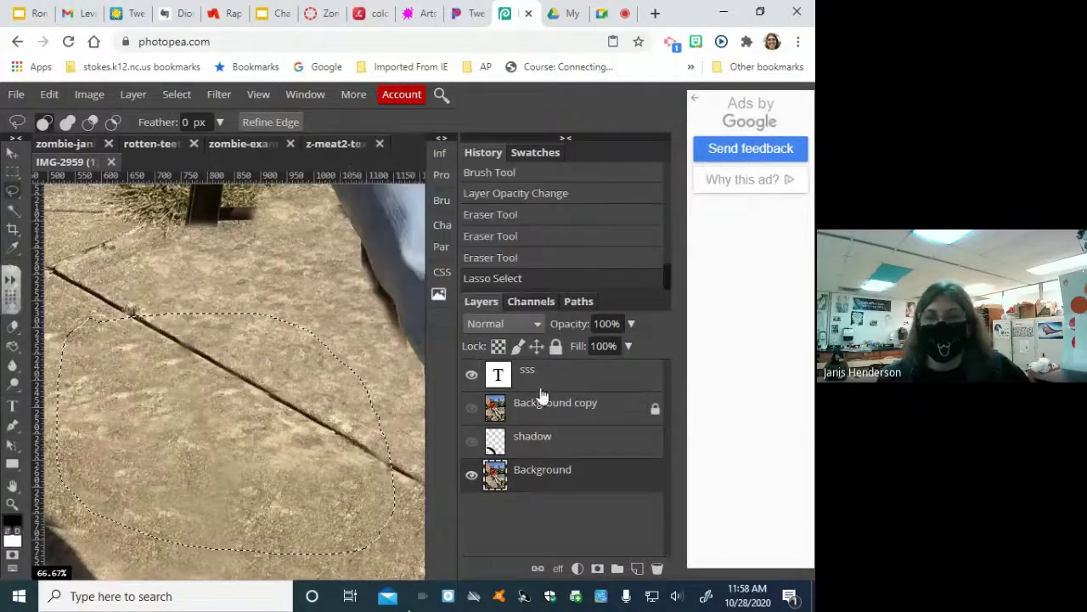
pyautogui.click(177, 94)
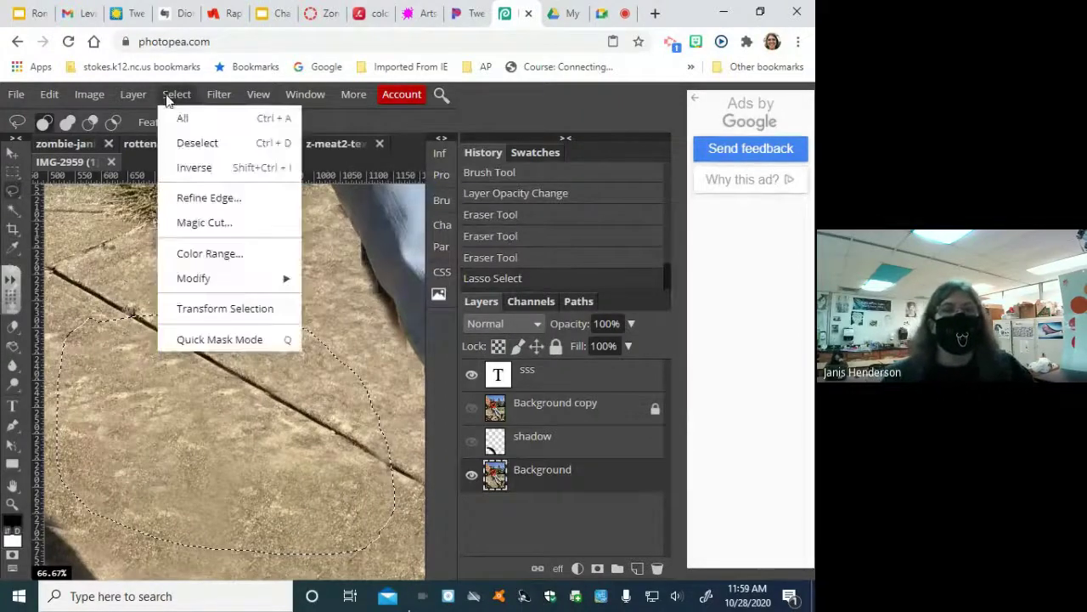
pyautogui.click(204, 145)
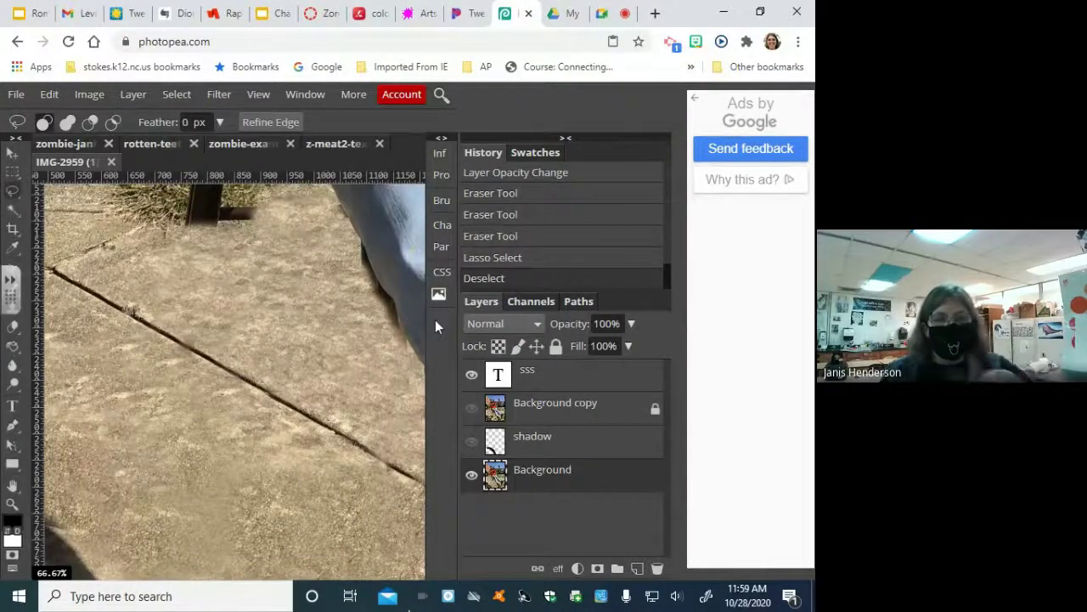